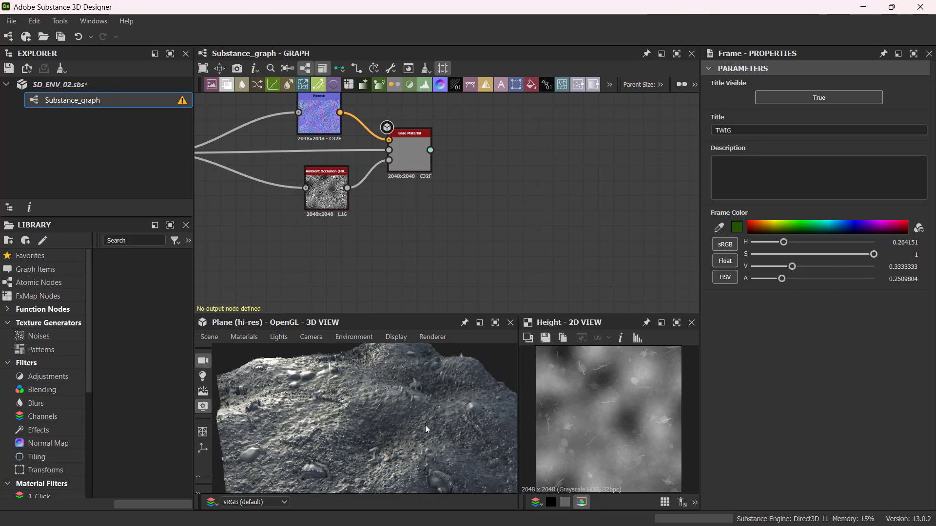
- Move the Base Material node farther away from the Normal and Ambient Occlusion nodes to make room in the graph
{"action": "left_click_drag", "start_coordinate": [358, 440], "coordinate": [386, 433]}
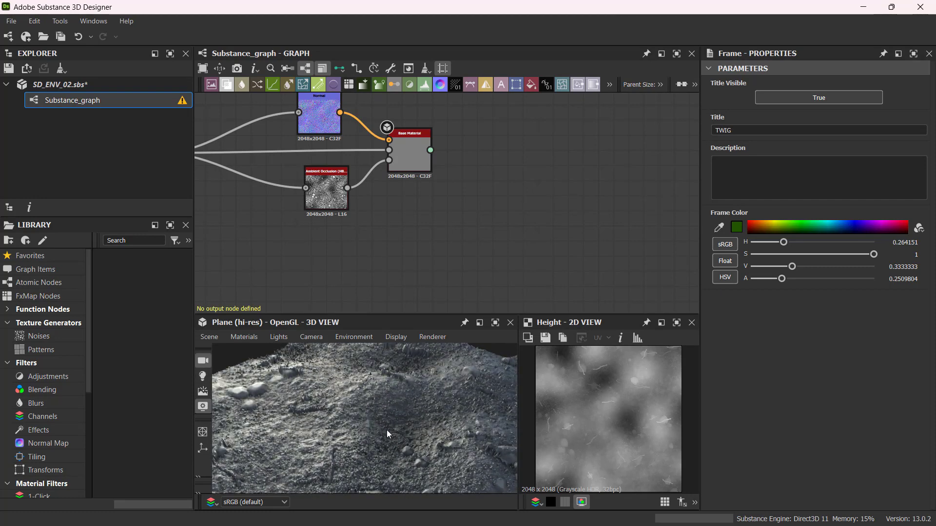
{"action": "left_click", "coordinate": [406, 152]}
{"action": "left_click_drag", "start_coordinate": [407, 154], "coordinate": [504, 156]}
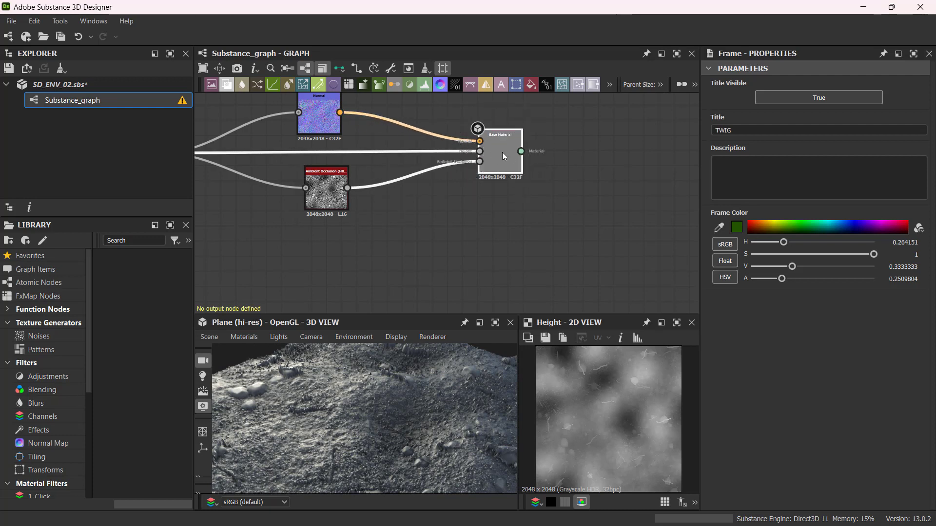
- Enable the Roughness user-defined map on the Base Material node so it gains a Roughness input
{"action": "double_click", "coordinate": [503, 155]}
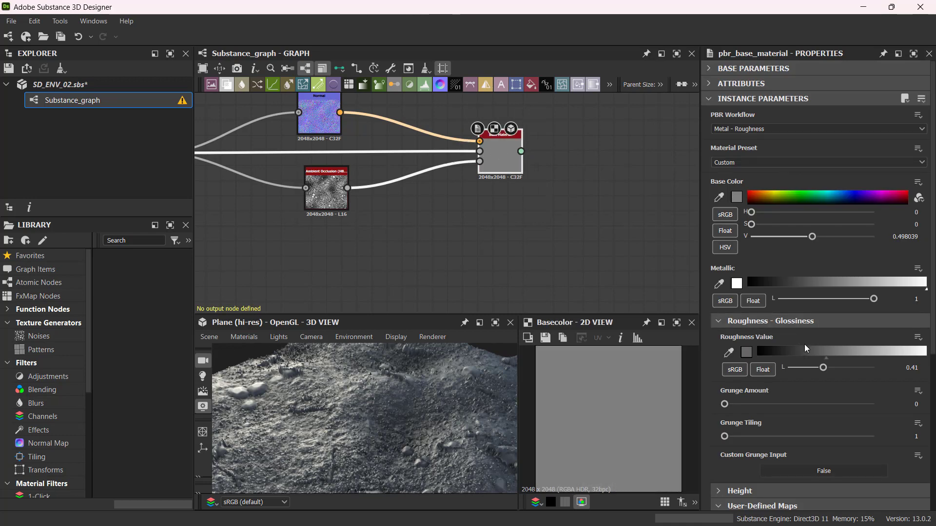
{"action": "scroll", "coordinate": [799, 361], "scroll_direction": "down", "scroll_amount": 3}
{"action": "scroll", "coordinate": [756, 368], "scroll_direction": "down", "scroll_amount": 2}
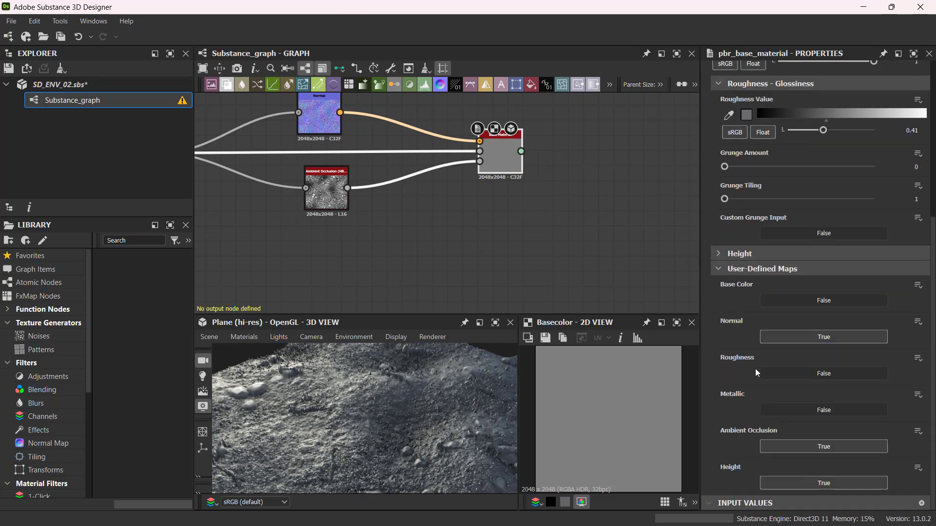
{"action": "left_click", "coordinate": [787, 373]}
{"action": "scroll", "coordinate": [507, 160], "scroll_direction": "up", "scroll_amount": 5}
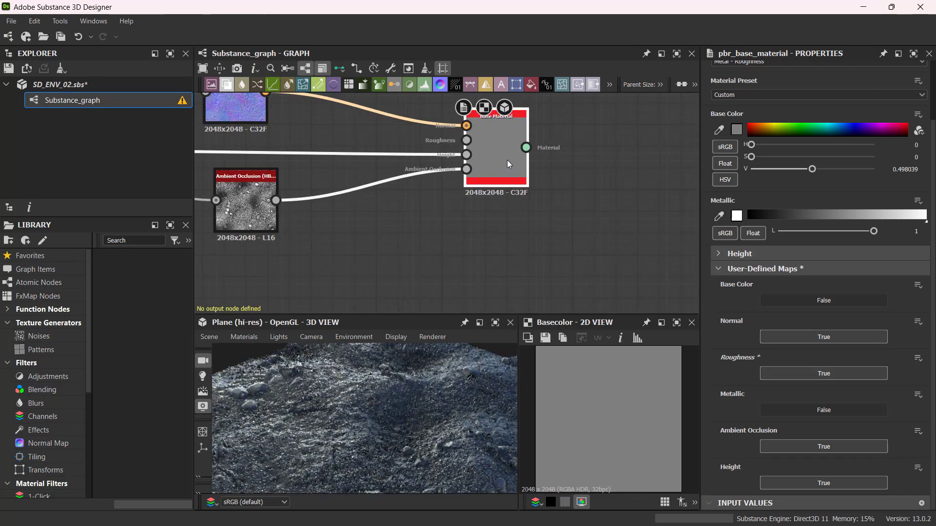
{"action": "key", "text": "ctrl"}
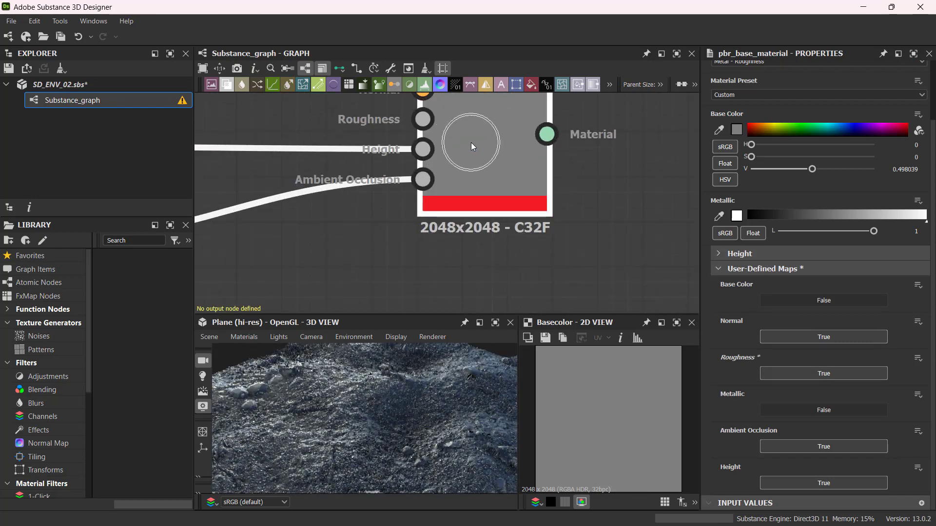
{"action": "scroll", "coordinate": [470, 143], "scroll_direction": "down", "scroll_amount": 6}
{"action": "middle_click_drag", "start_coordinate": [464, 194], "coordinate": [494, 201]}
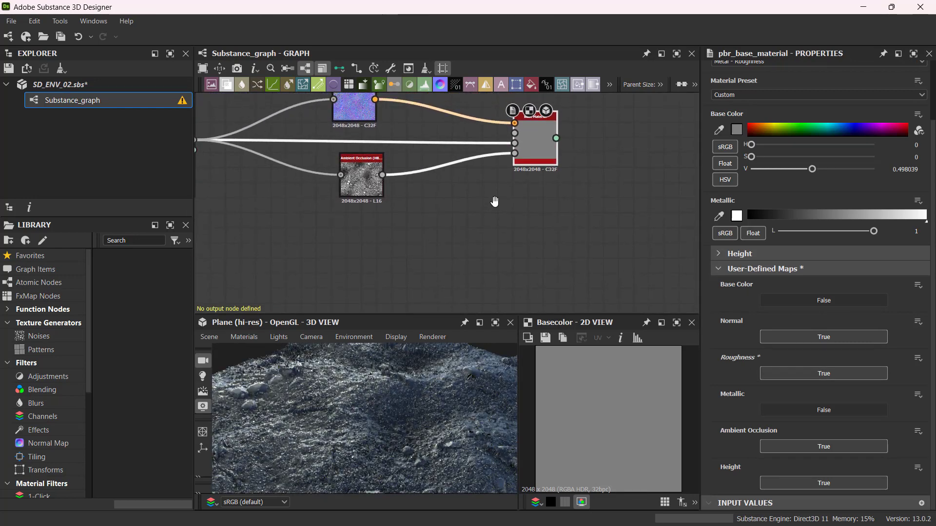
- Add an Invert Grayscale node to the empty graph area below the Base Material connections
{"action": "left_click", "coordinate": [472, 226]}
{"action": "key", "text": "space"}
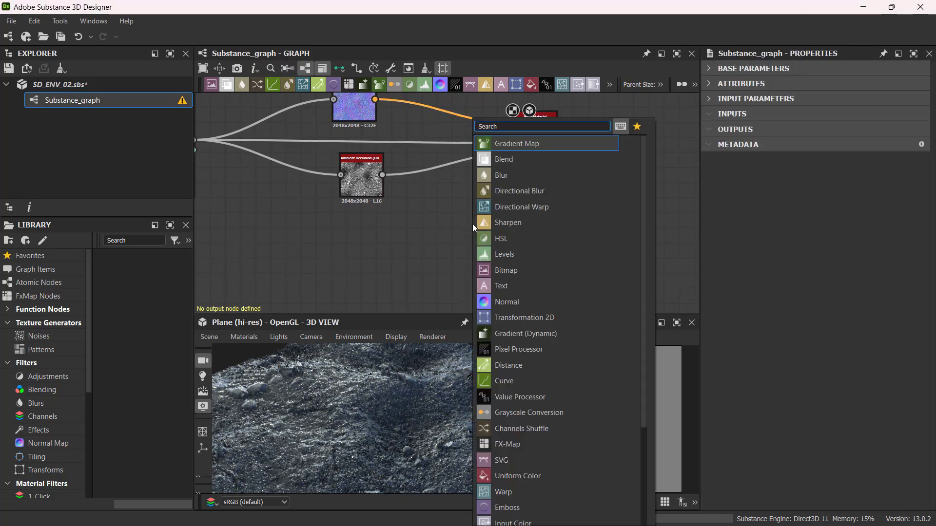
{"action": "type", "text": "INVER"}
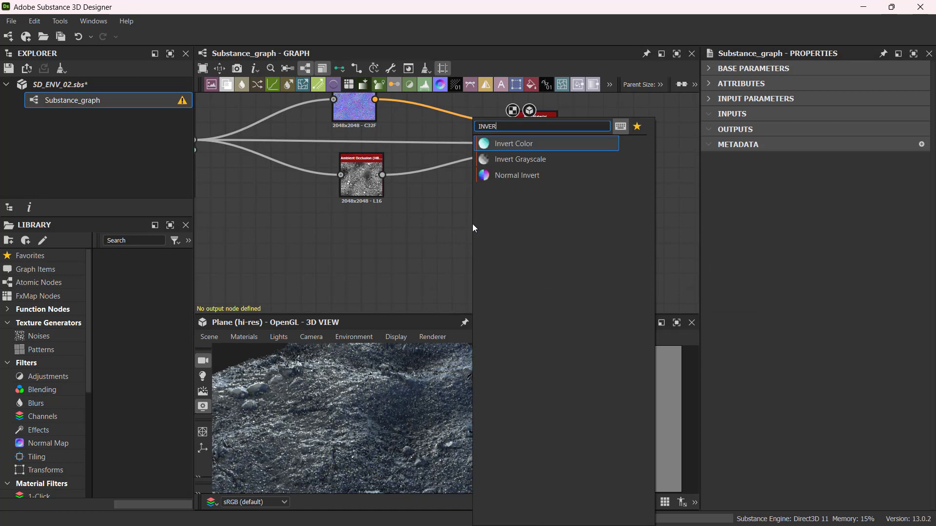
{"action": "left_click", "coordinate": [545, 161]}
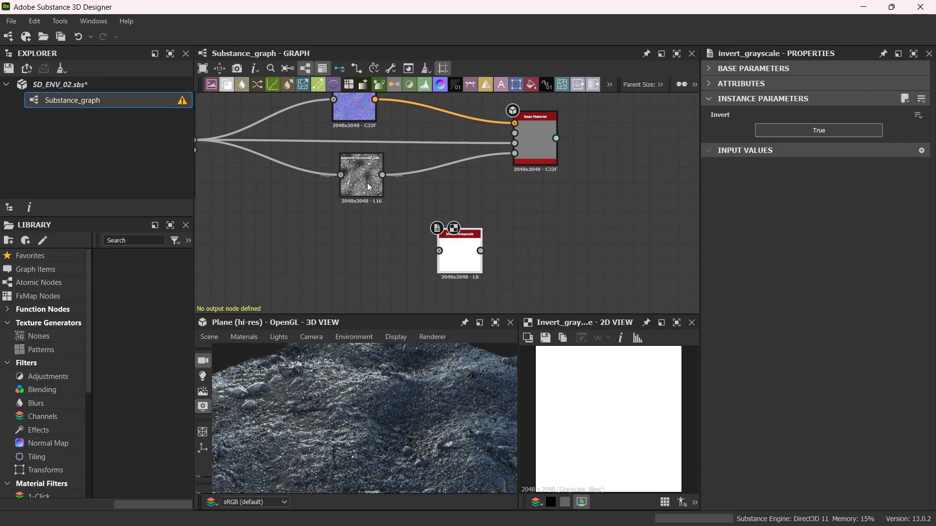
- Move Base Material farther from its source nodes and shift Invert Grayscale slightly closer to the Ambient Occlusion node
{"action": "scroll", "coordinate": [519, 165], "scroll_direction": "down", "scroll_amount": 3}
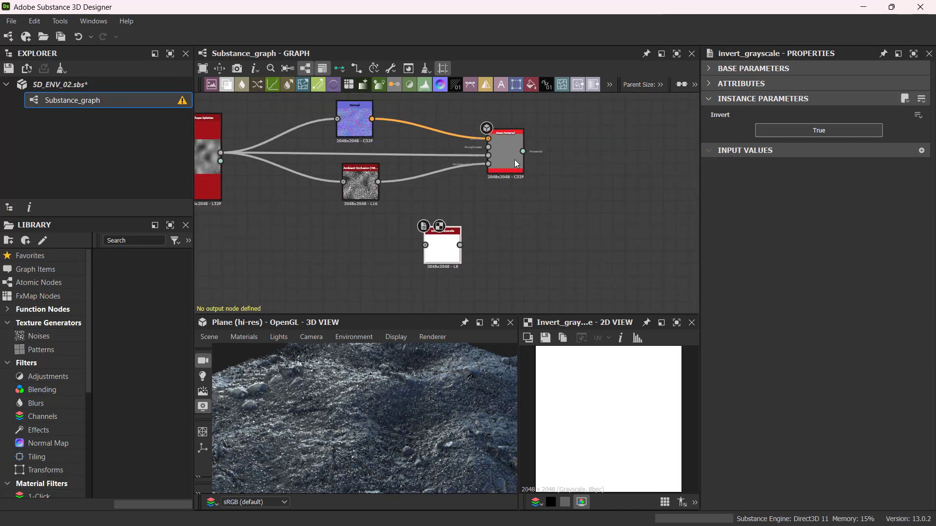
{"action": "left_click_drag", "start_coordinate": [515, 163], "coordinate": [616, 160]}
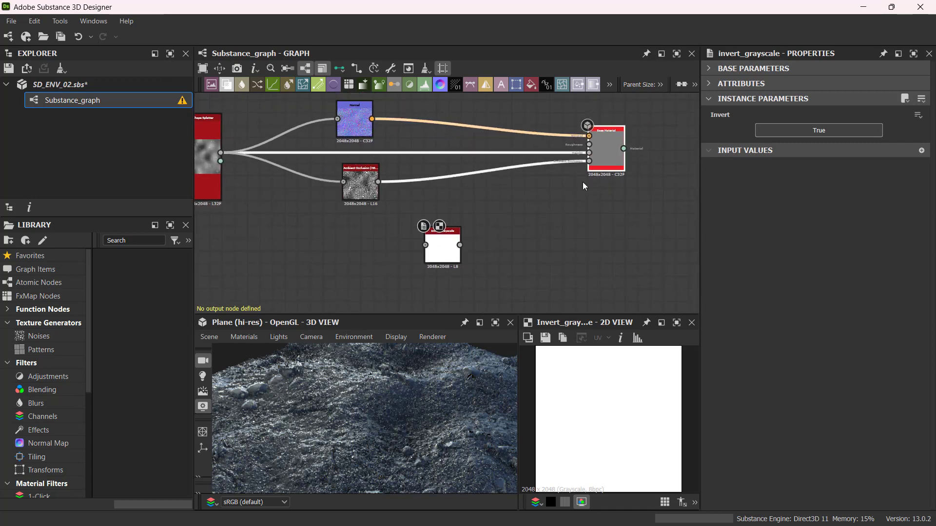
{"action": "left_click_drag", "start_coordinate": [446, 258], "coordinate": [449, 247]}
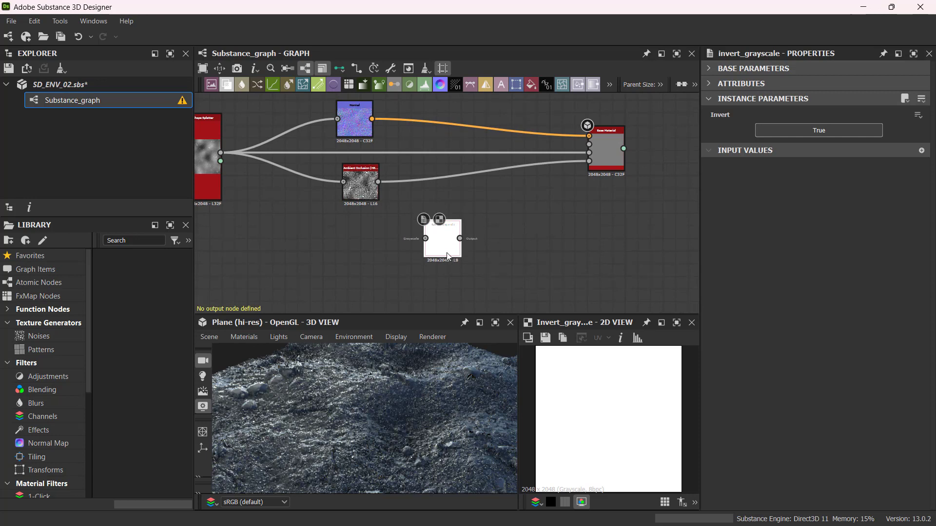
- Connect the Ambient Occlusion node's output to the Grayscale input of the Invert Grayscale node
{"action": "left_click_drag", "start_coordinate": [378, 182], "coordinate": [429, 244]}
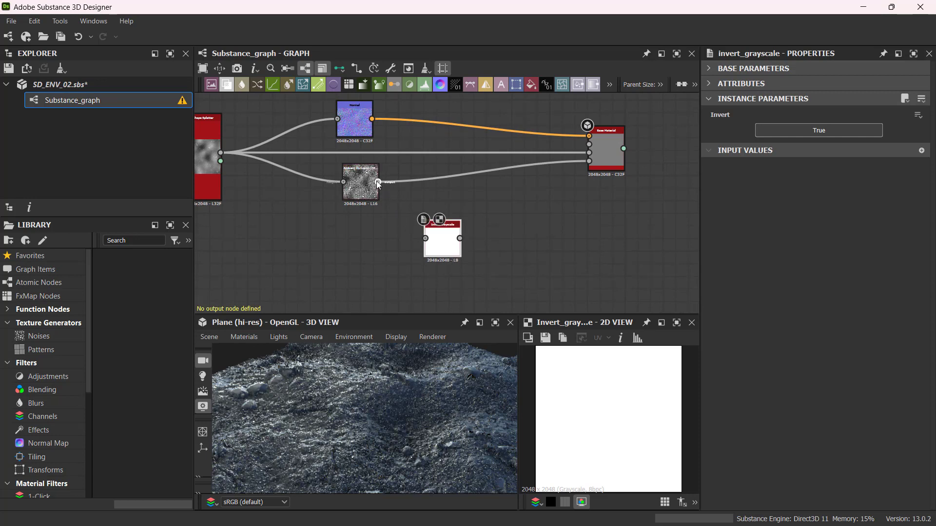
{"action": "left_click_drag", "start_coordinate": [379, 182], "coordinate": [426, 239]}
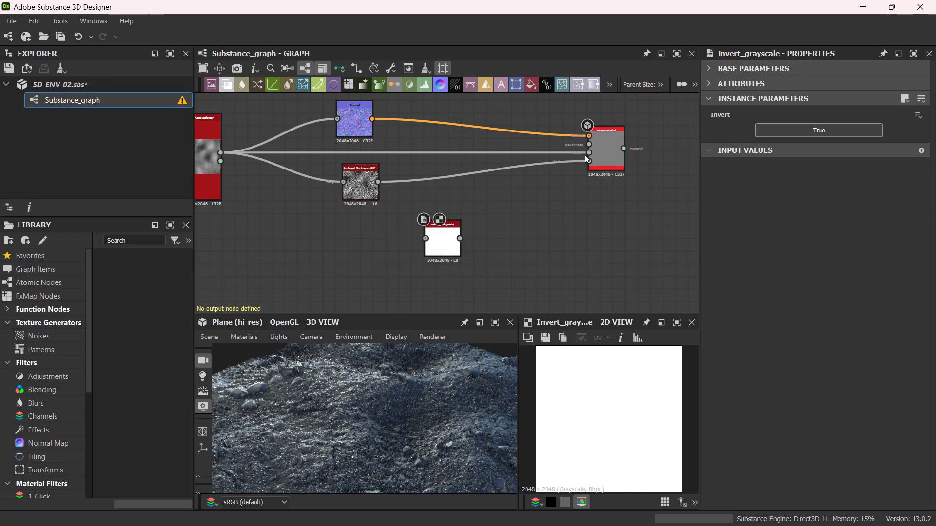
{"action": "left_click", "coordinate": [536, 162]}
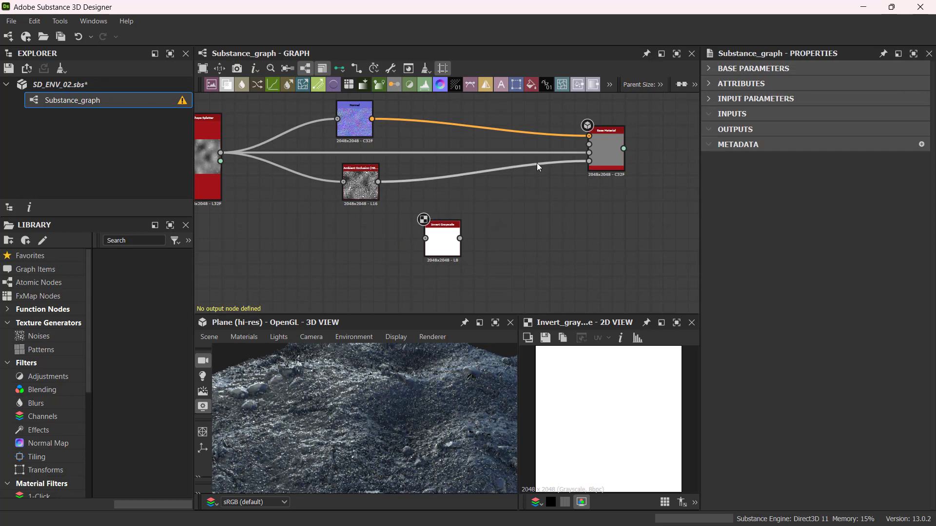
{"action": "left_click", "coordinate": [406, 224]}
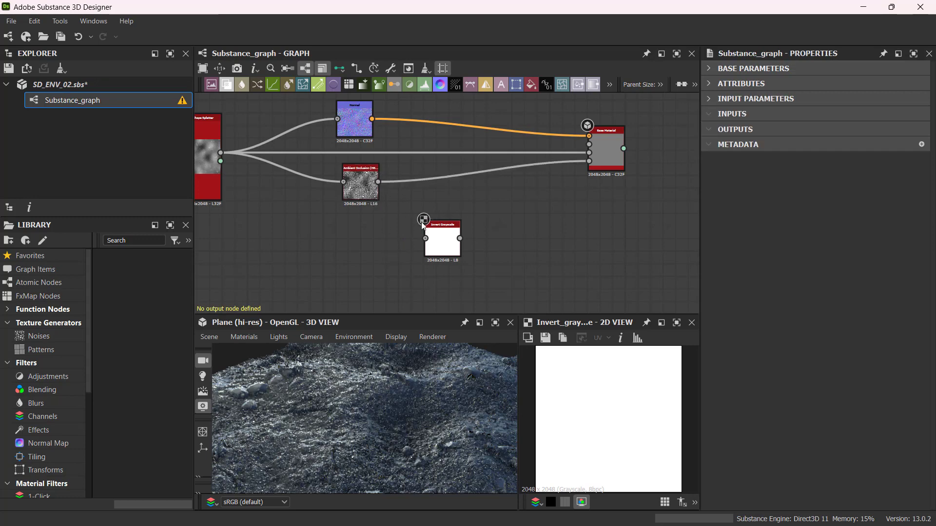
{"action": "scroll", "coordinate": [424, 224], "scroll_direction": "up", "scroll_amount": 4}
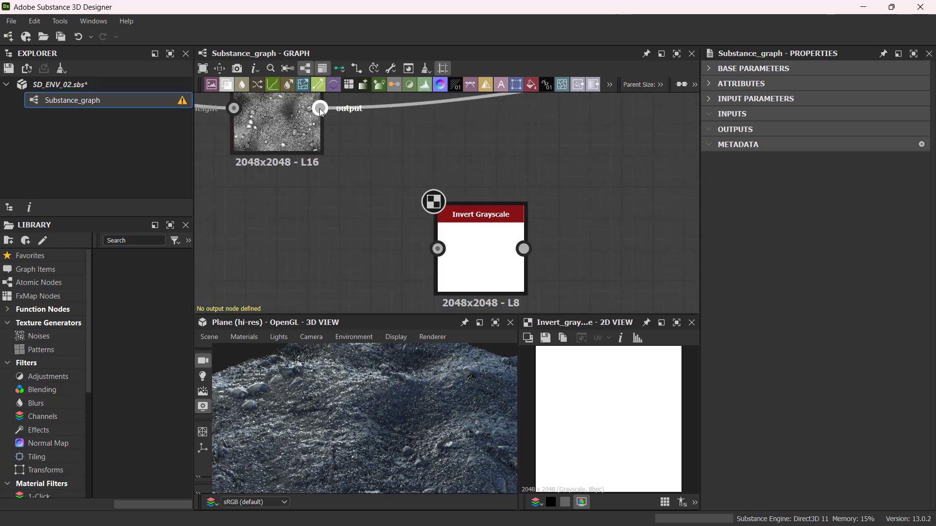
{"action": "mouse_move", "coordinate": [320, 109]}
{"action": "left_mouse_down"}
{"action": "mouse_move", "coordinate": [373, 190]}
{"action": "mouse_move", "coordinate": [437, 248]}
{"action": "mouse_move", "coordinate": [317, 104]}
{"action": "left_mouse_up"}
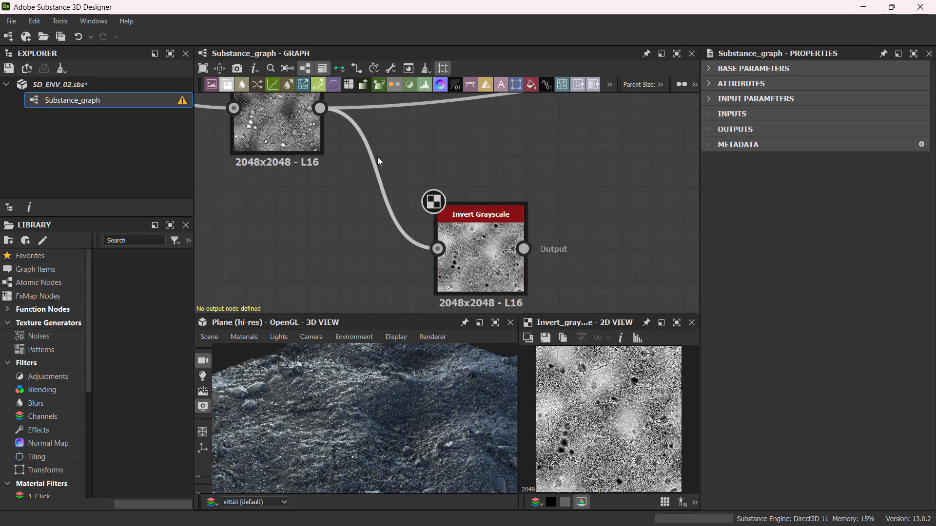
- Set the Invert Grayscale node's Invert parameter to False and inspect the resulting map up close
{"action": "scroll", "coordinate": [378, 157], "scroll_direction": "down", "scroll_amount": 1}
{"action": "left_click", "coordinate": [453, 250]}
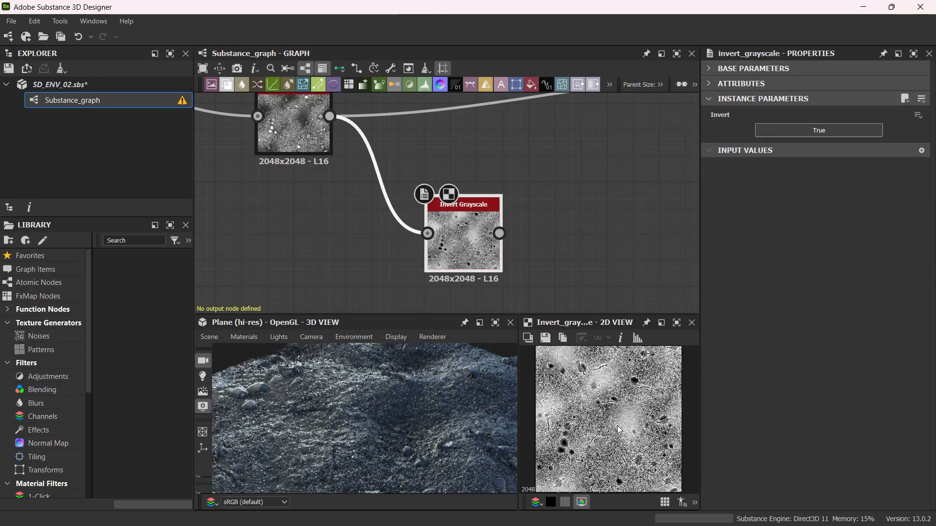
{"action": "scroll", "coordinate": [600, 423], "scroll_direction": "down", "scroll_amount": 1}
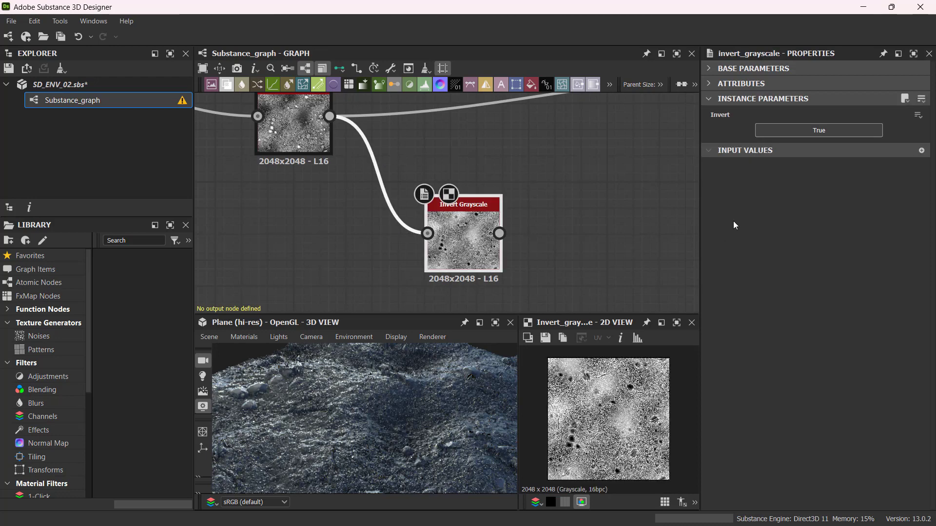
{"action": "left_click", "coordinate": [785, 137]}
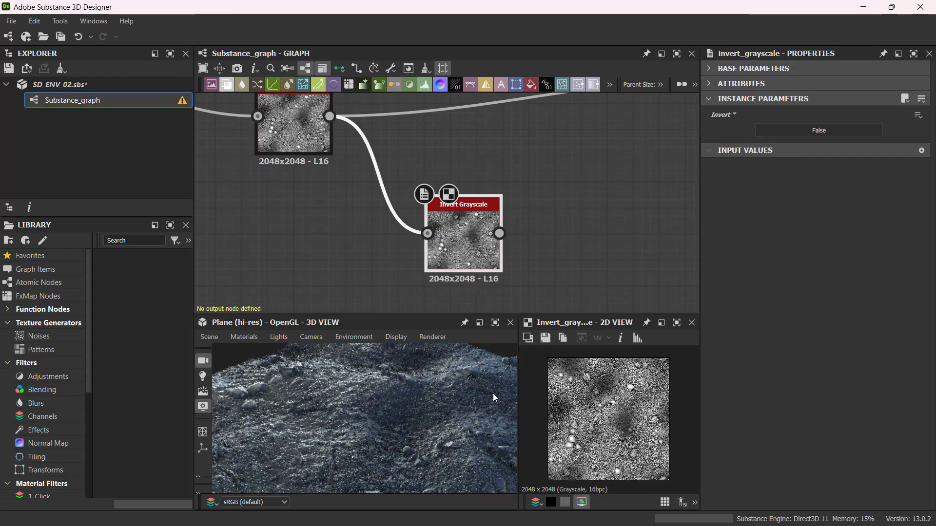
{"action": "scroll", "coordinate": [599, 427], "scroll_direction": "up", "scroll_amount": 5}
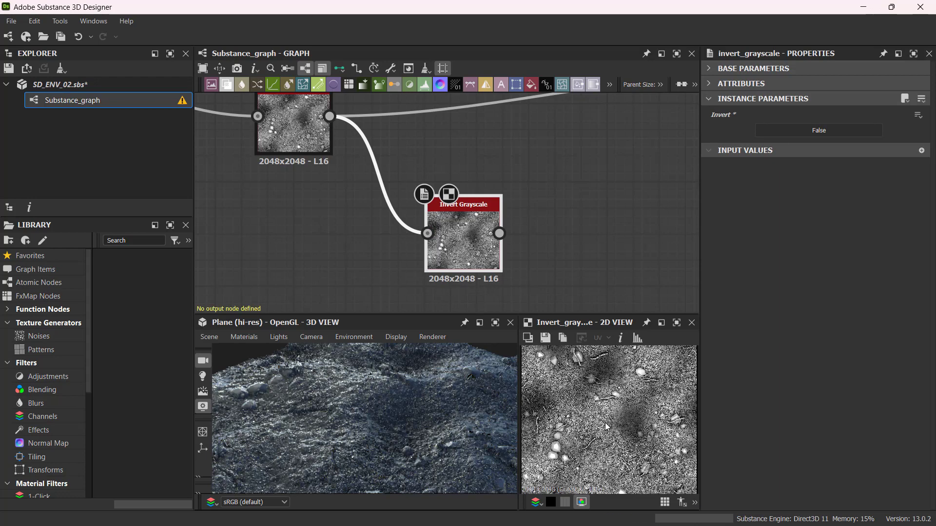
{"action": "scroll", "coordinate": [609, 394], "scroll_direction": "up", "scroll_amount": 3}
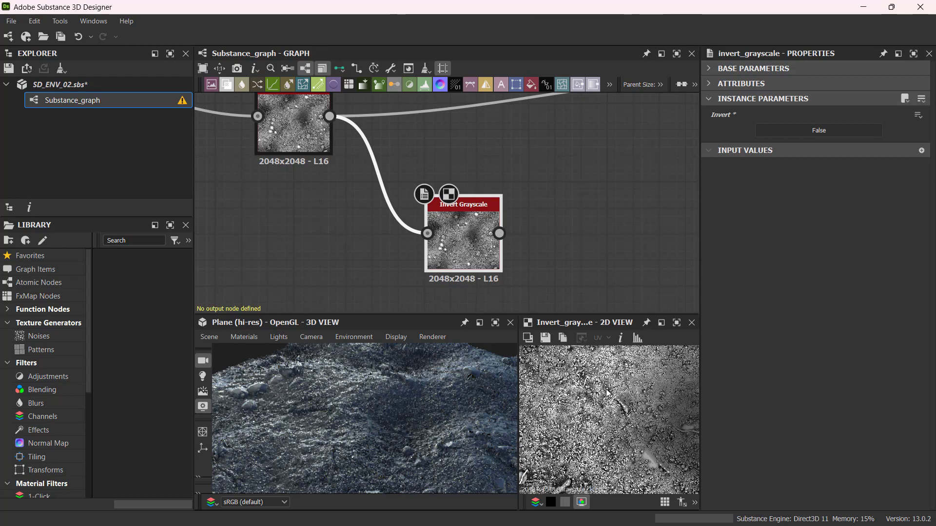
{"action": "scroll", "coordinate": [467, 252], "scroll_direction": "down", "scroll_amount": 5}
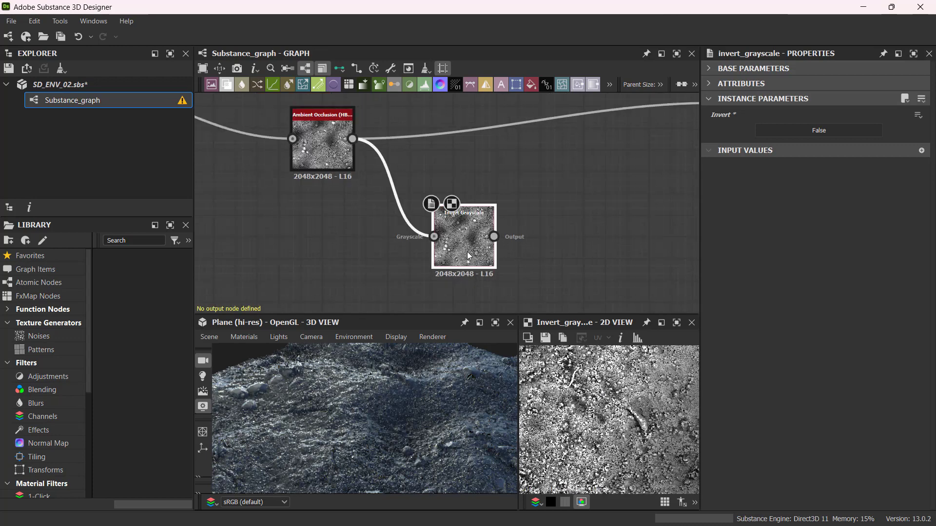
- Add a Levels node beside Invert Grayscale and feed it with the Invert Grayscale output
{"action": "middle_click_drag", "start_coordinate": [488, 234], "coordinate": [481, 234]}
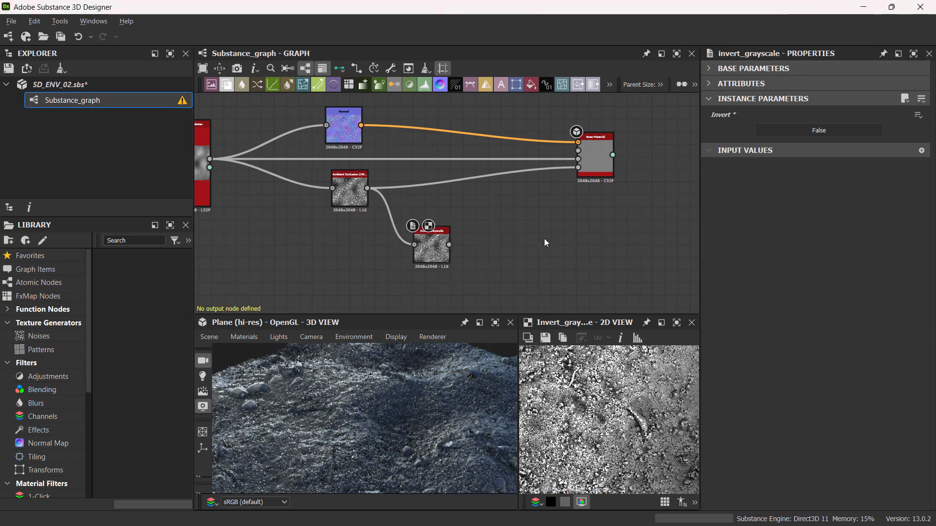
{"action": "key", "text": "space"}
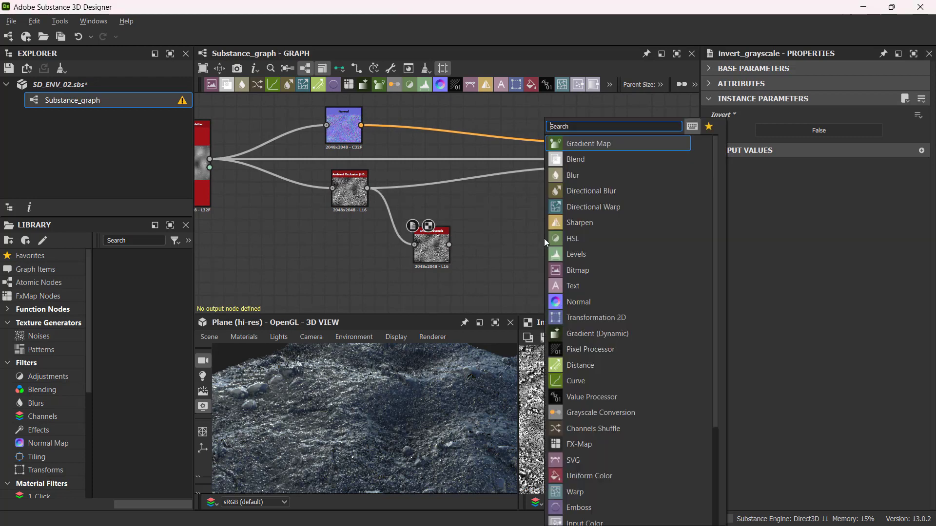
{"action": "type", "text": "L"}
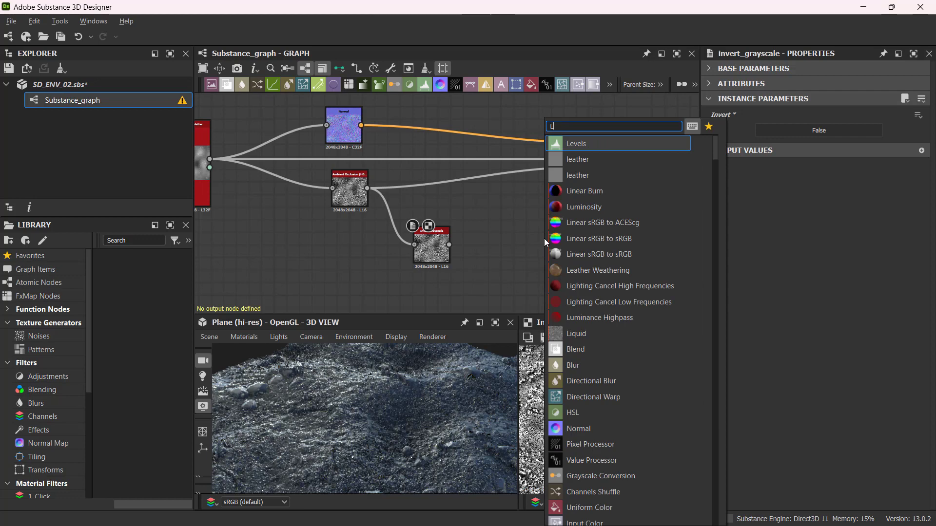
{"action": "left_click", "coordinate": [628, 141]}
{"action": "left_click", "coordinate": [556, 242]}
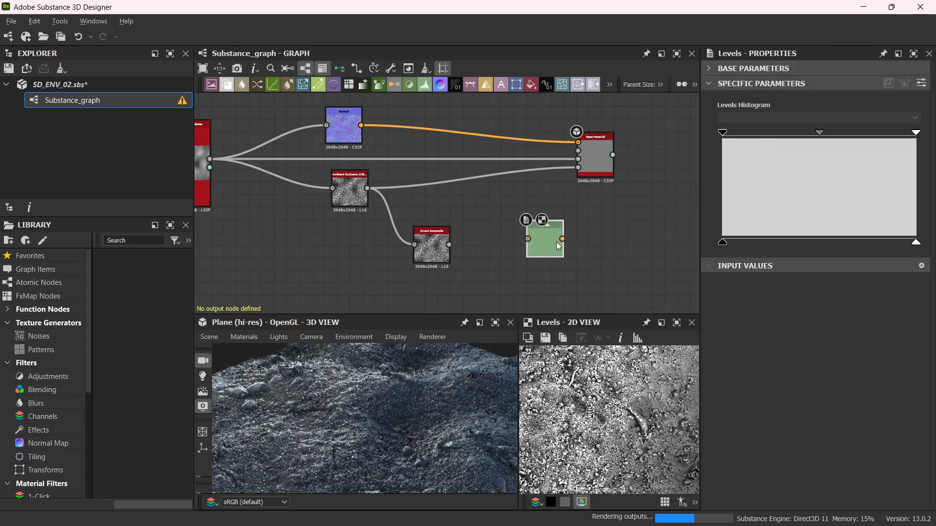
{"action": "left_click_drag", "start_coordinate": [528, 239], "coordinate": [503, 257]}
{"action": "key", "text": "Escape"}
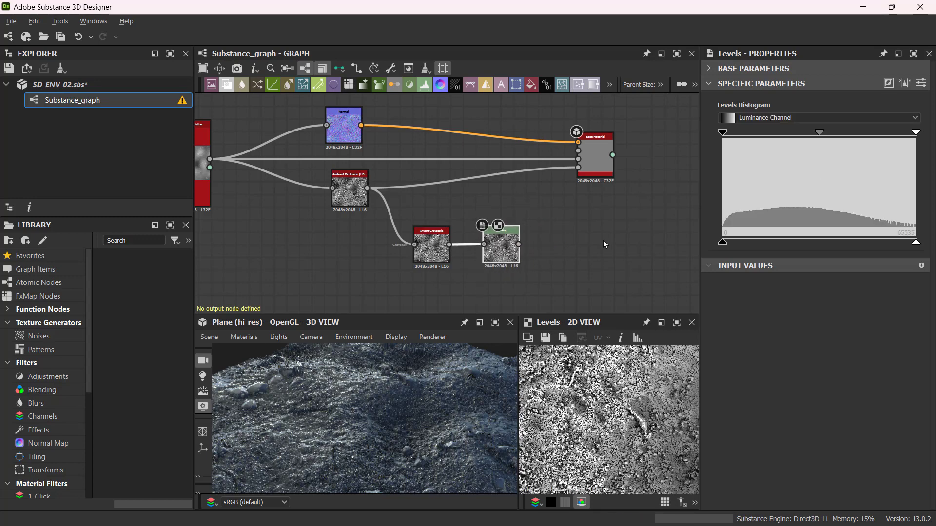
- Raise the Levels node's output black level to about 60% of the range to brighten the roughness map
{"action": "left_click_drag", "start_coordinate": [723, 242], "coordinate": [841, 242]}
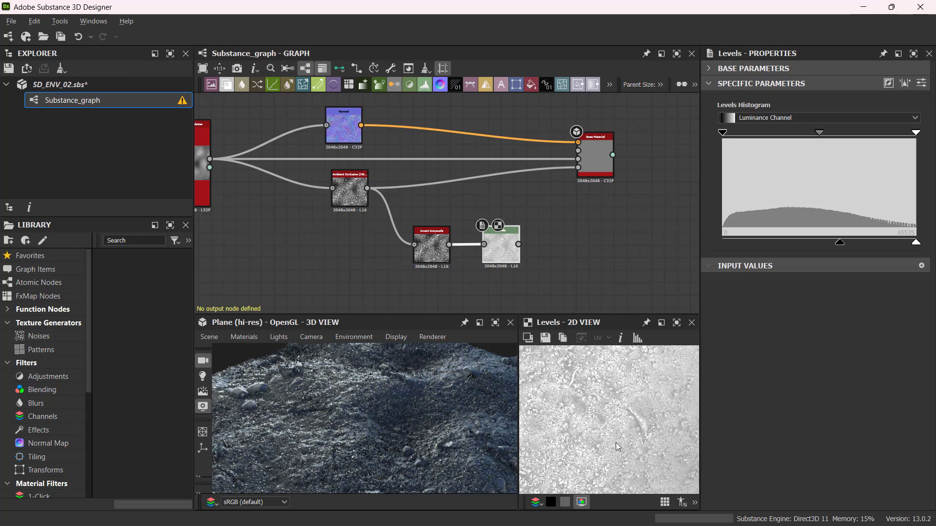
{"action": "scroll", "coordinate": [624, 434], "scroll_direction": "up", "scroll_amount": 1}
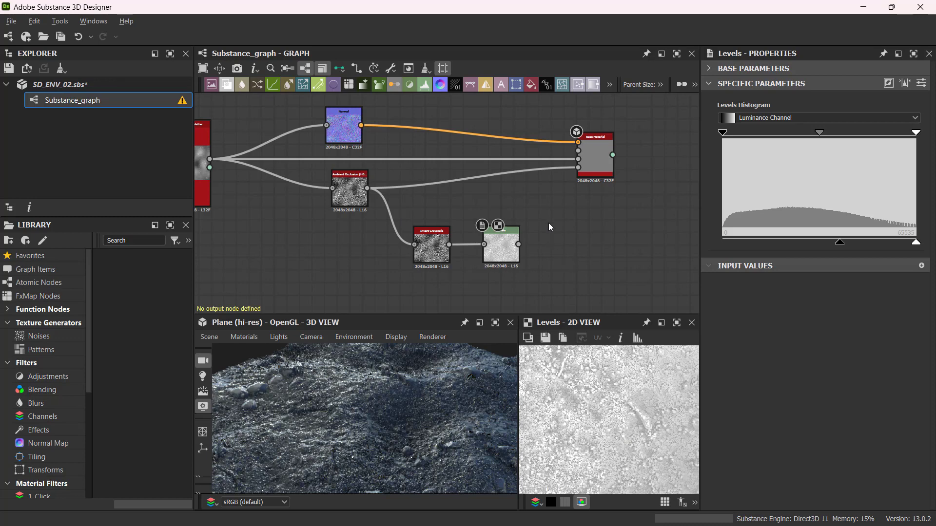
- Add a Grunge Map 014 node to the graph, placed just above and beyond the Levels node
{"action": "key", "text": "space"}
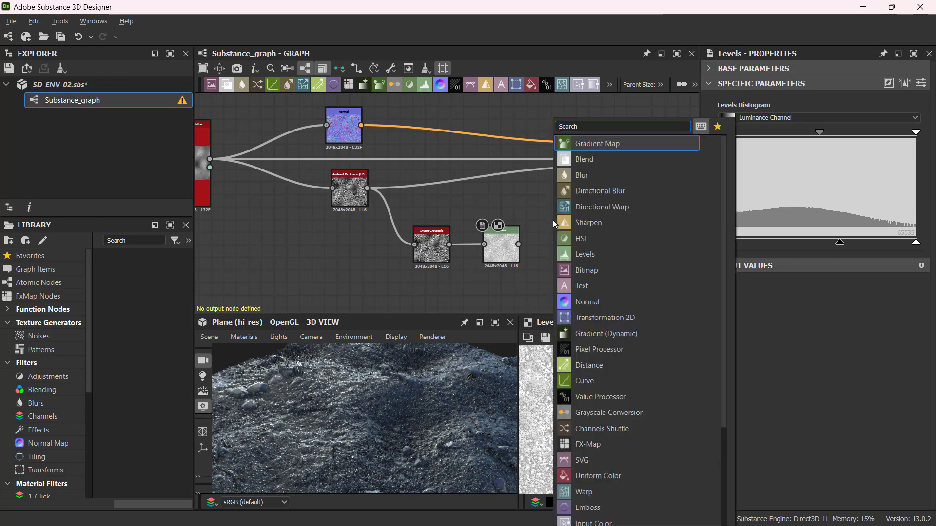
{"action": "type", "text": "GRUNGE"}
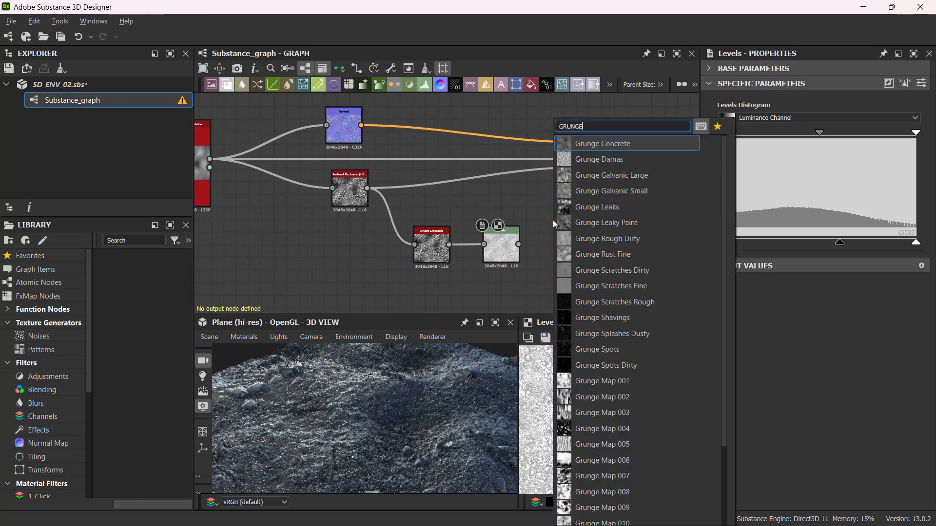
{"action": "scroll", "coordinate": [651, 307], "scroll_direction": "down", "scroll_amount": 2}
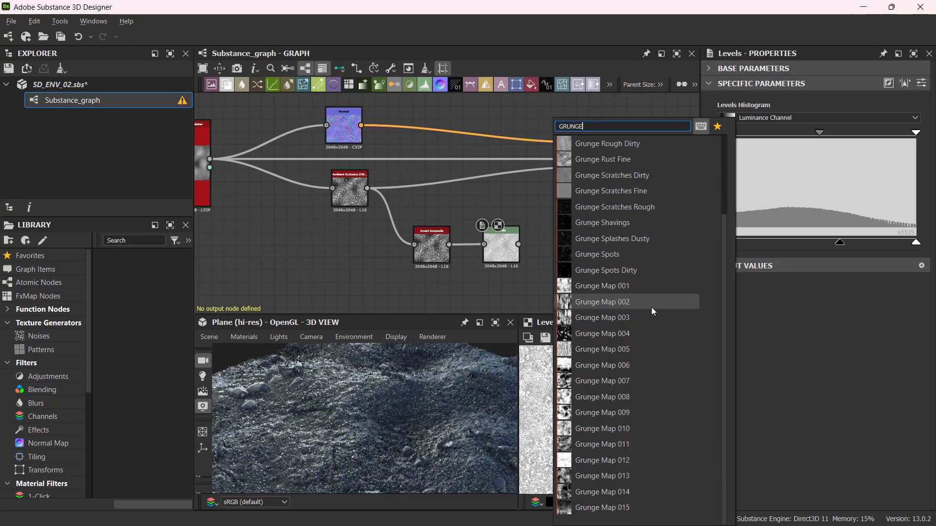
{"action": "left_click", "coordinate": [630, 493]}
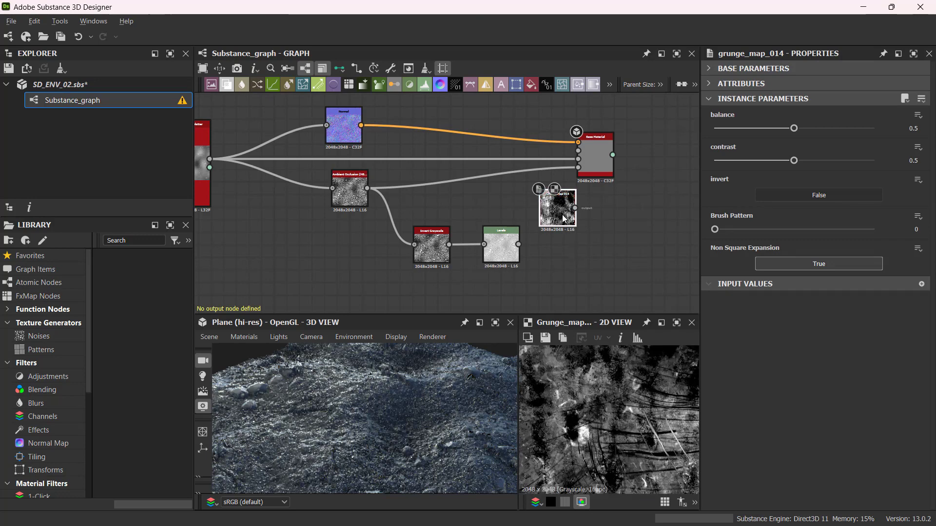
{"action": "mouse_move", "coordinate": [564, 218]}
{"action": "left_mouse_down"}
{"action": "mouse_move", "coordinate": [570, 224]}
{"action": "mouse_move", "coordinate": [559, 214]}
{"action": "left_mouse_up"}
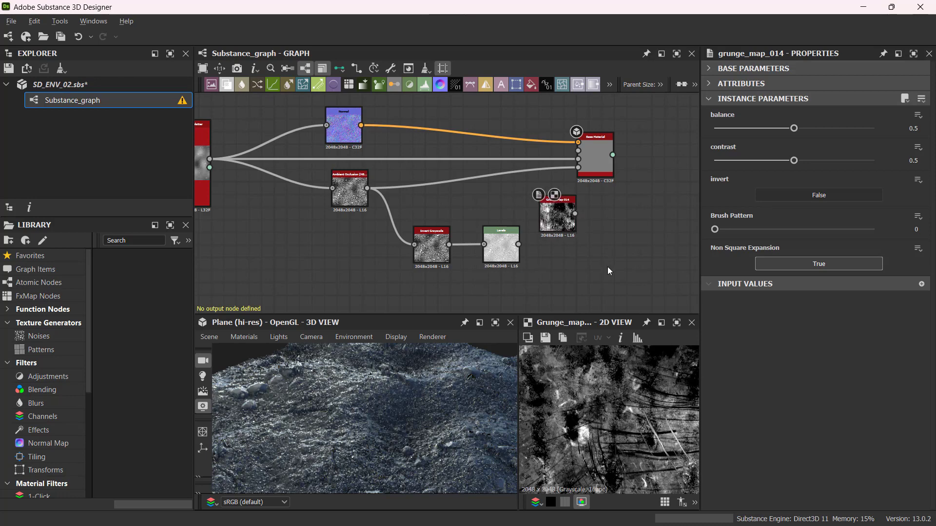
- Add a Blend node with Grunge Map 014 as its foreground and the Levels output as its background
{"action": "key", "text": "space"}
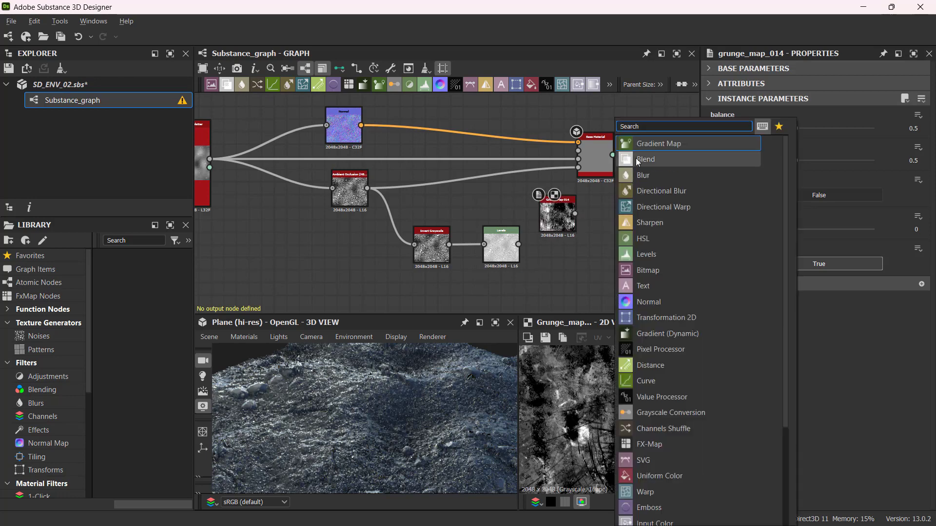
{"action": "key", "text": "Escape"}
{"action": "left_click_drag", "start_coordinate": [613, 288], "coordinate": [615, 250]}
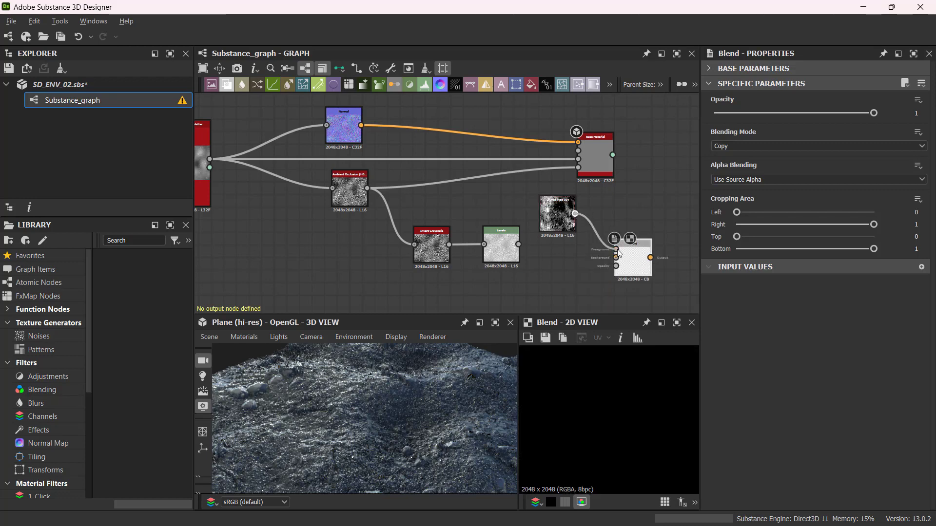
{"action": "left_click_drag", "start_coordinate": [518, 245], "coordinate": [630, 248]}
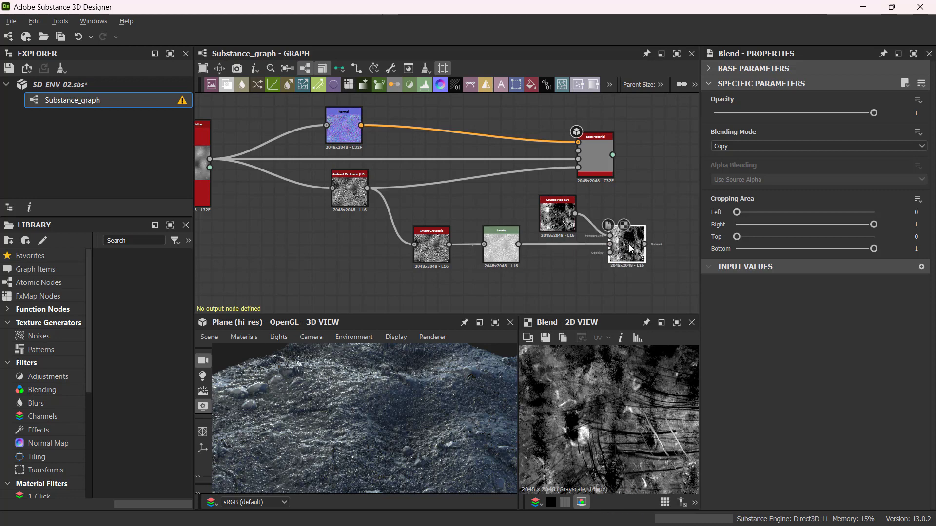
- Try Multiply on the Blend node, settle on the Min (Darken) blending mode, and lower the opacity to 0.42
{"action": "left_click", "coordinate": [774, 147]}
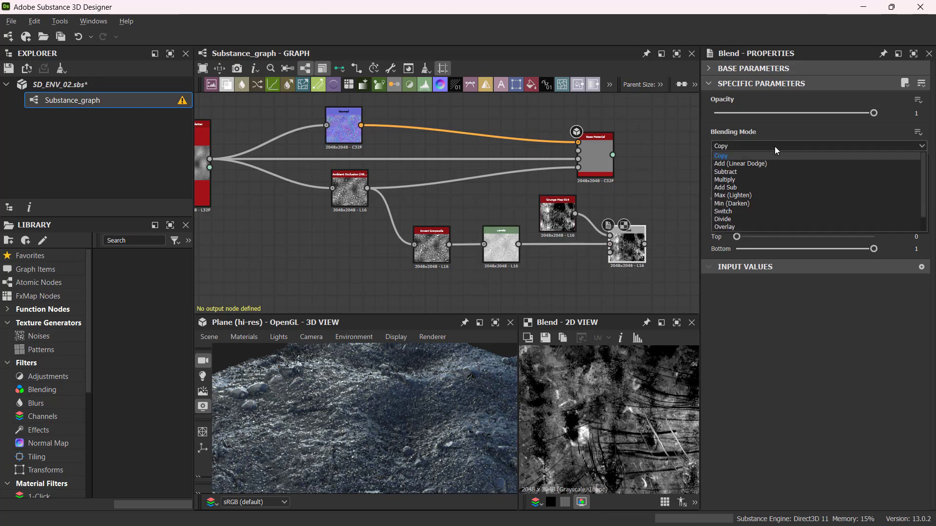
{"action": "left_click", "coordinate": [772, 202]}
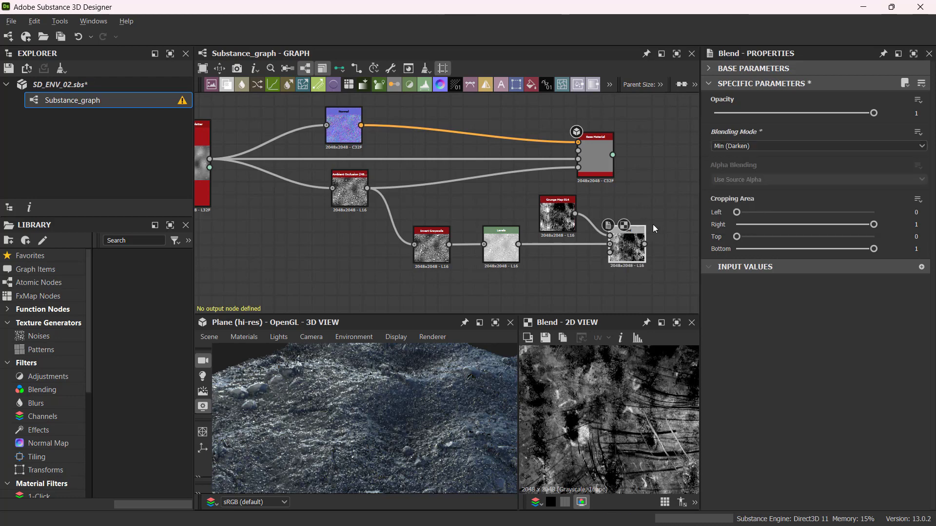
{"action": "left_click", "coordinate": [774, 144]}
{"action": "left_click", "coordinate": [773, 179]}
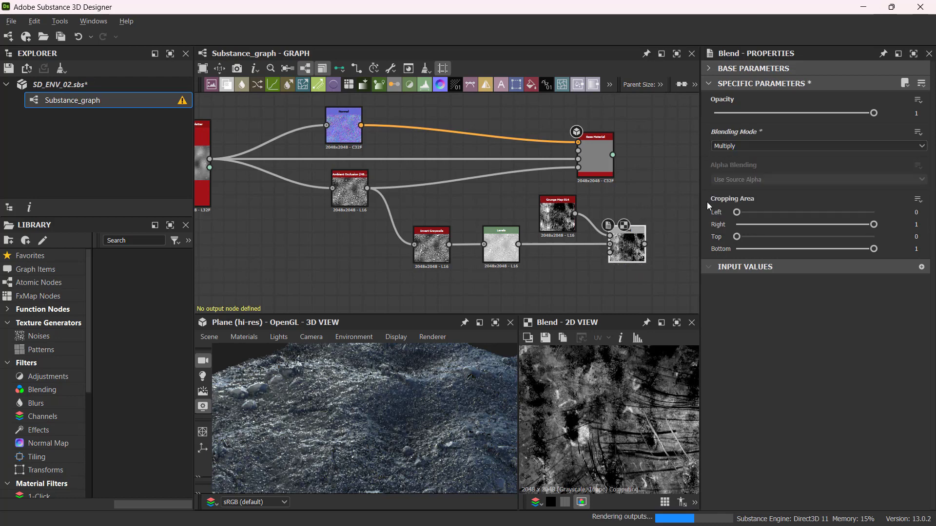
{"action": "left_click", "coordinate": [785, 146]}
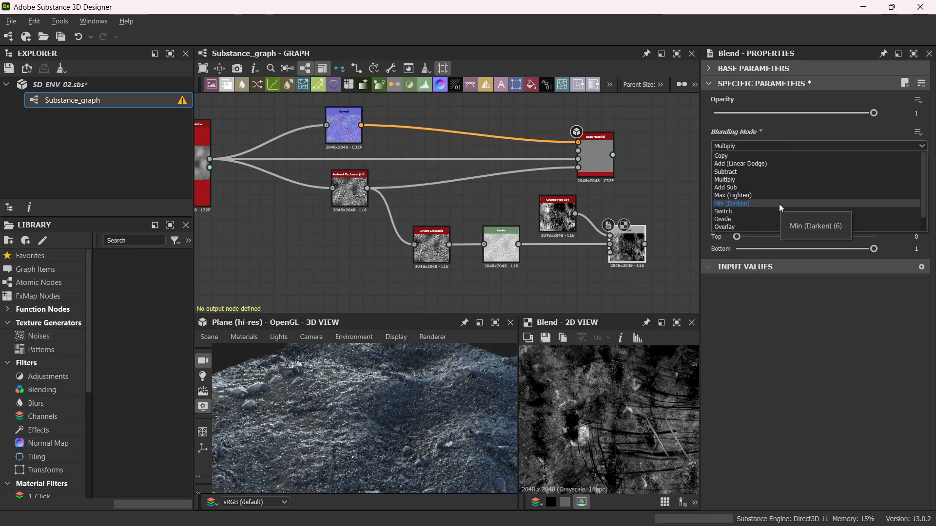
{"action": "left_click", "coordinate": [780, 204]}
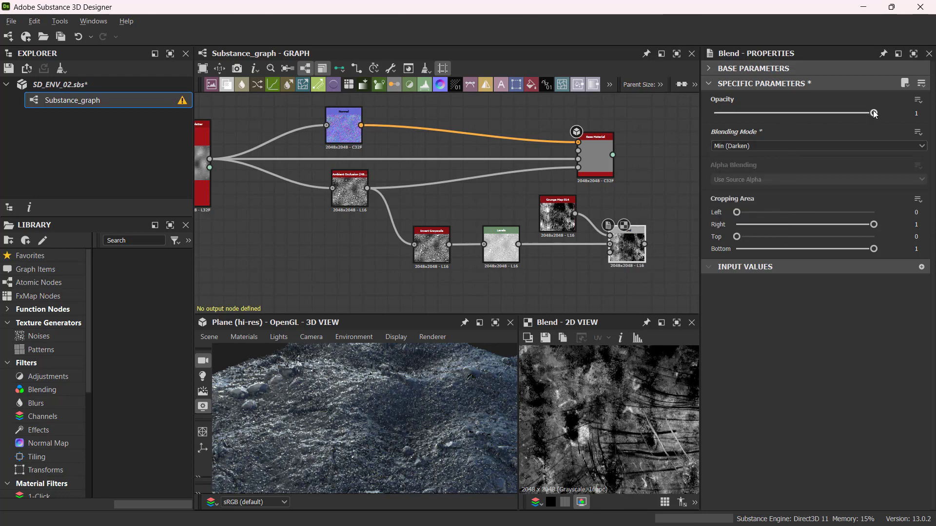
{"action": "left_click_drag", "start_coordinate": [874, 113], "coordinate": [821, 113]}
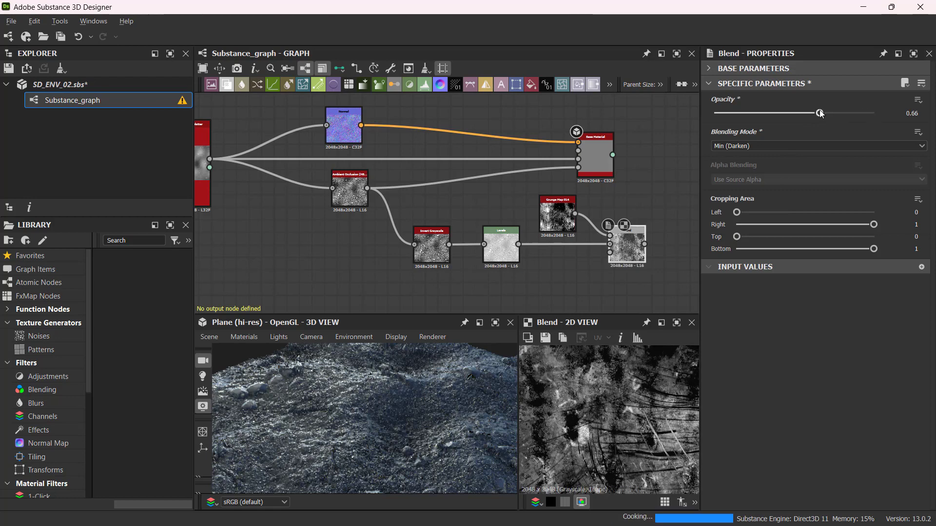
{"action": "left_click_drag", "start_coordinate": [821, 113], "coordinate": [781, 113]}
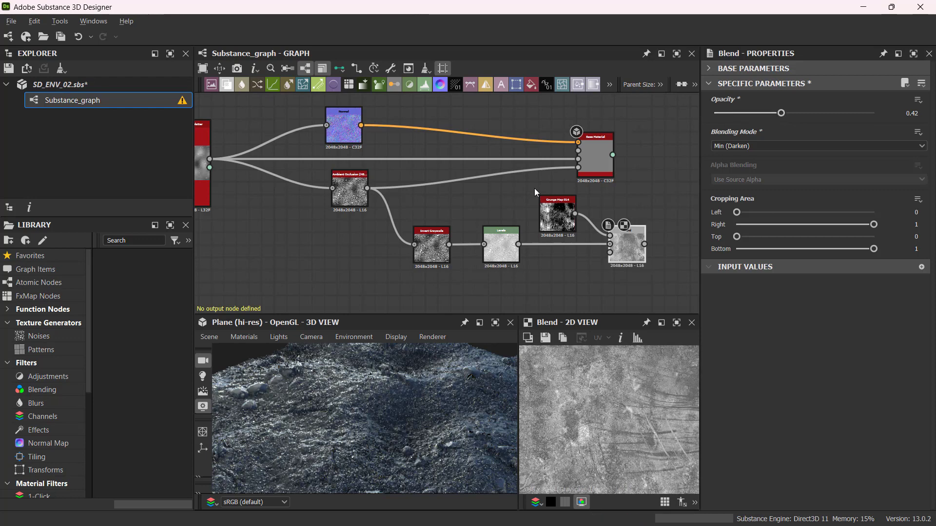
- Move the Blend node slightly closer to Levels and shift the Base Material node further along to free space
{"action": "middle_click_drag", "start_coordinate": [506, 219], "coordinate": [438, 195]}
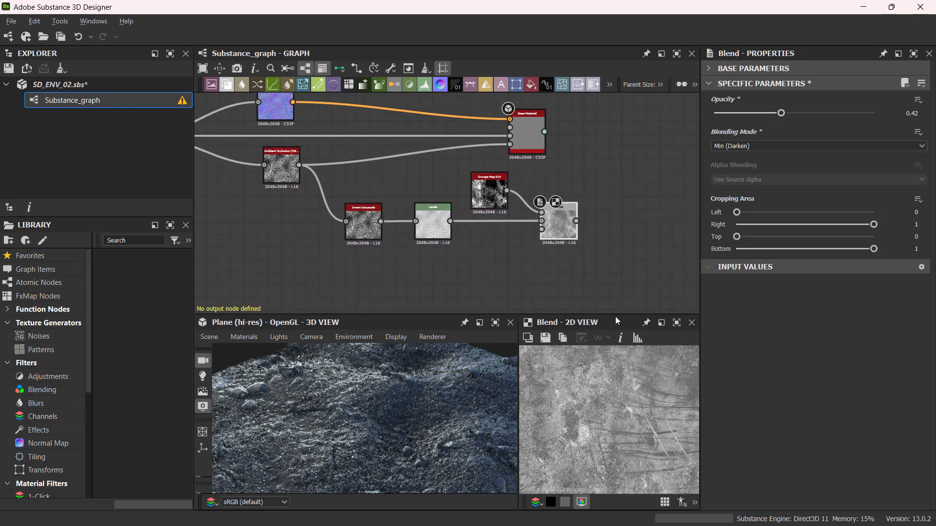
{"action": "left_click_drag", "start_coordinate": [566, 222], "coordinate": [562, 227]}
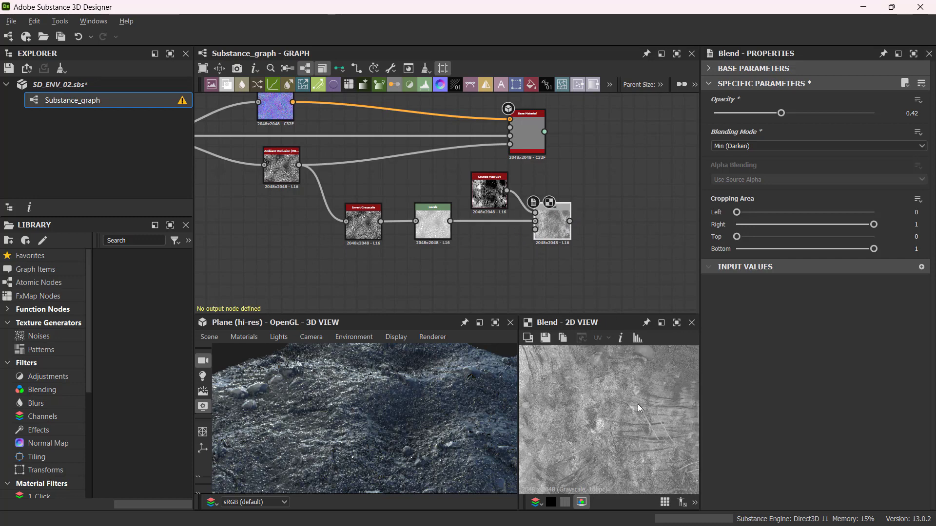
{"action": "scroll", "coordinate": [637, 404], "scroll_direction": "down", "scroll_amount": 2}
{"action": "middle_click_drag", "start_coordinate": [595, 266], "coordinate": [554, 270]}
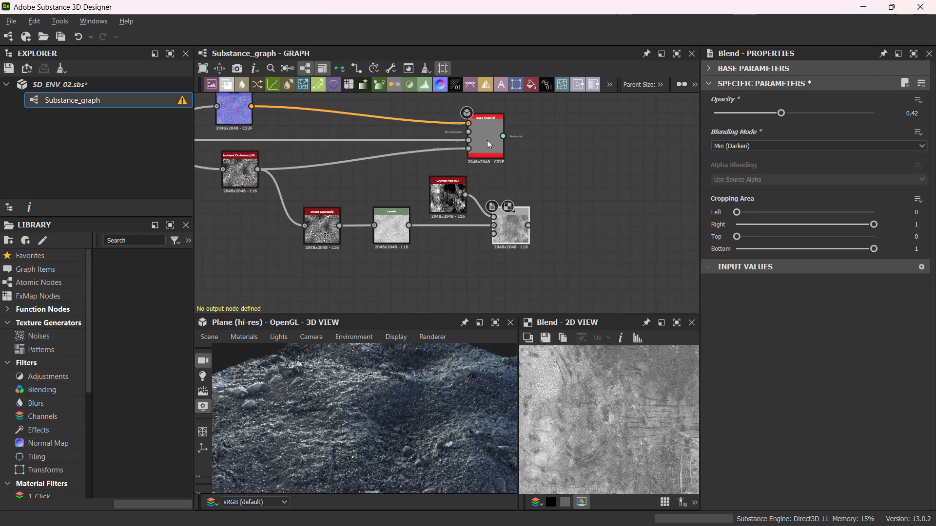
{"action": "left_click_drag", "start_coordinate": [488, 143], "coordinate": [601, 141]}
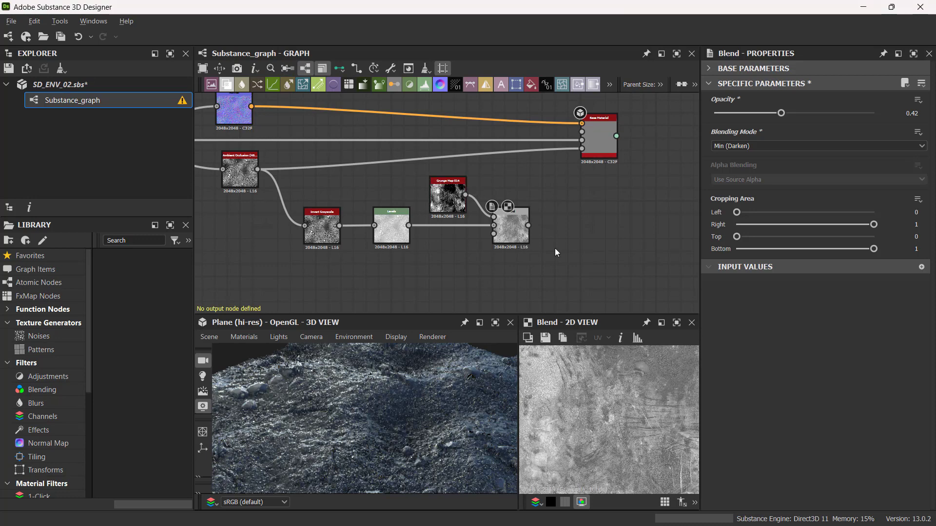
- Add a Histogram Range node after the Blend node, feed it with the Blend output and adjust its placement
{"action": "key", "text": "space"}
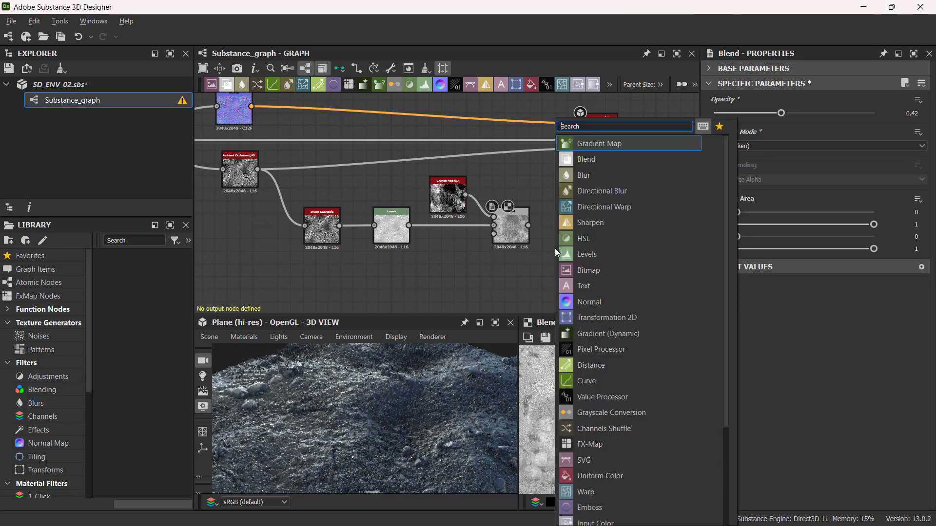
{"action": "type", "text": "HIST"}
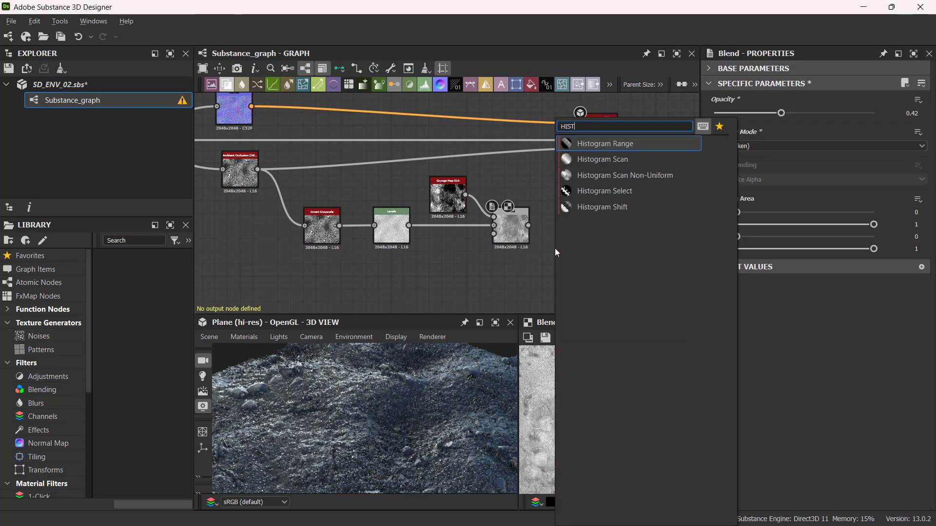
{"action": "left_click", "coordinate": [633, 144]}
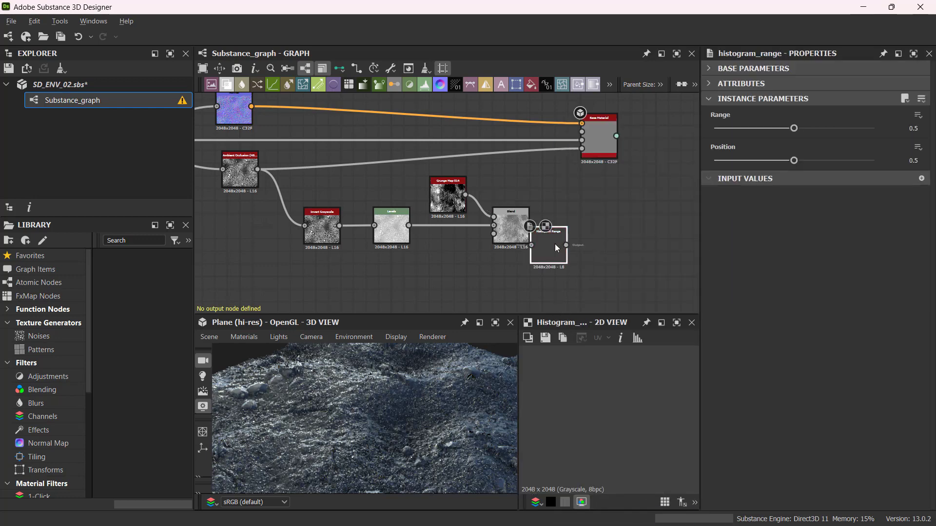
{"action": "left_click_drag", "start_coordinate": [554, 244], "coordinate": [592, 225]}
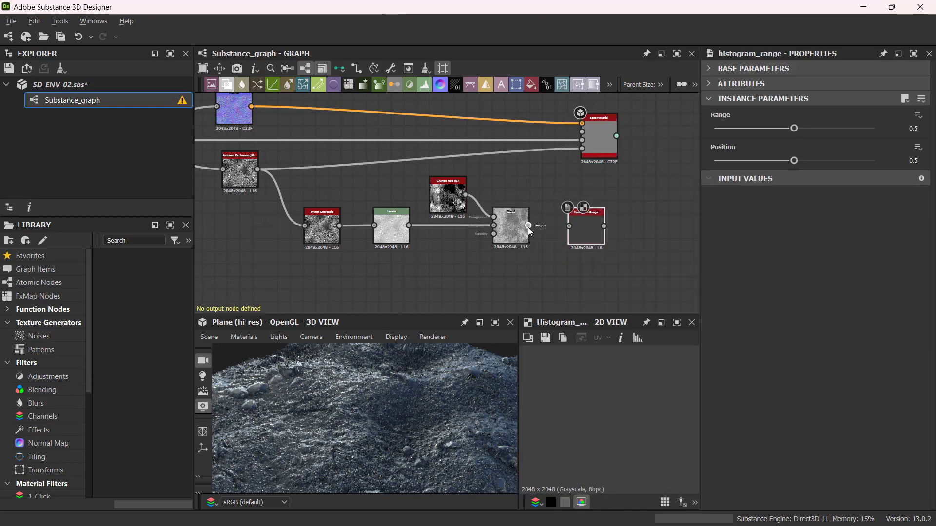
{"action": "left_click_drag", "start_coordinate": [528, 225], "coordinate": [569, 227]}
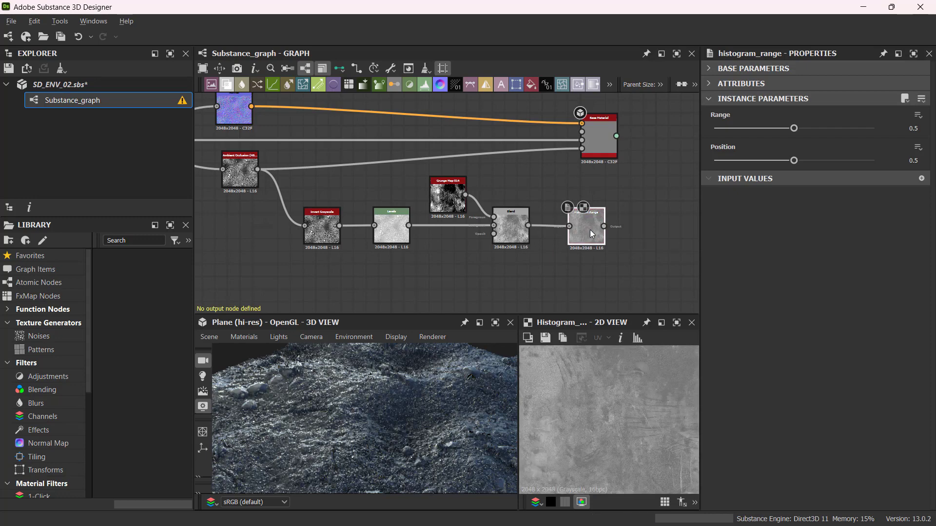
{"action": "left_click", "coordinate": [507, 232]}
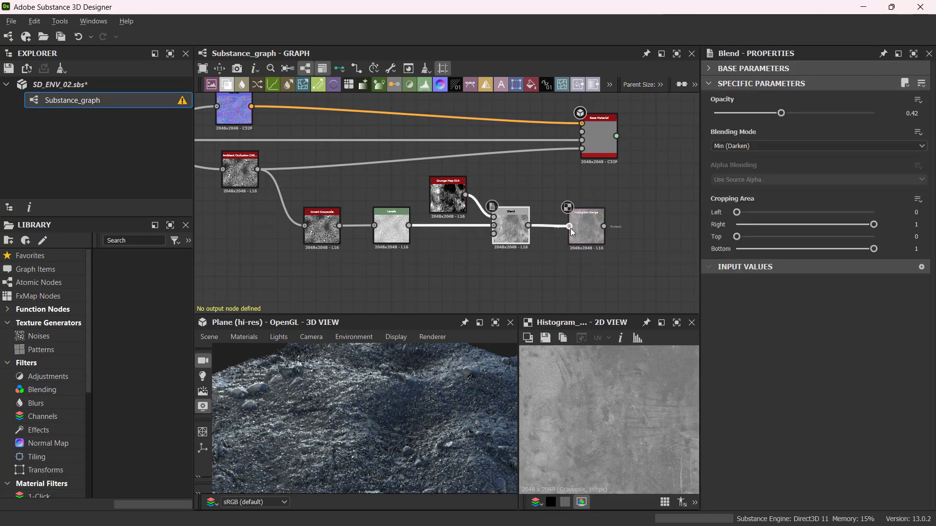
{"action": "left_click", "coordinate": [582, 227]}
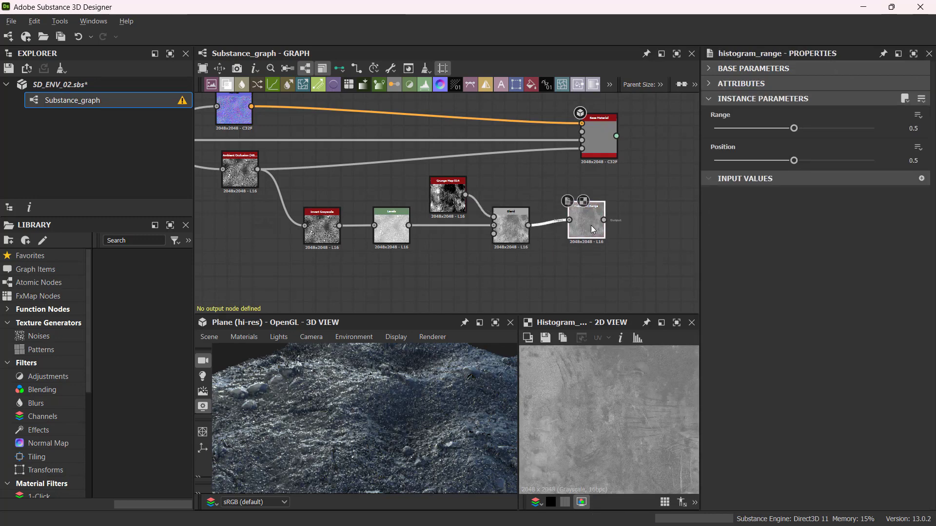
{"action": "left_click_drag", "start_coordinate": [586, 227], "coordinate": [575, 226]}
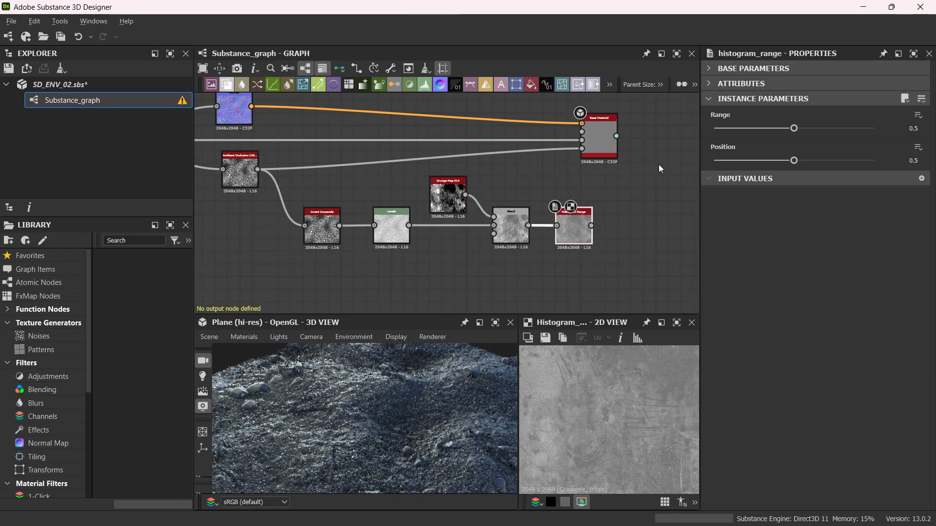
{"action": "left_click_drag", "start_coordinate": [563, 239], "coordinate": [575, 233]}
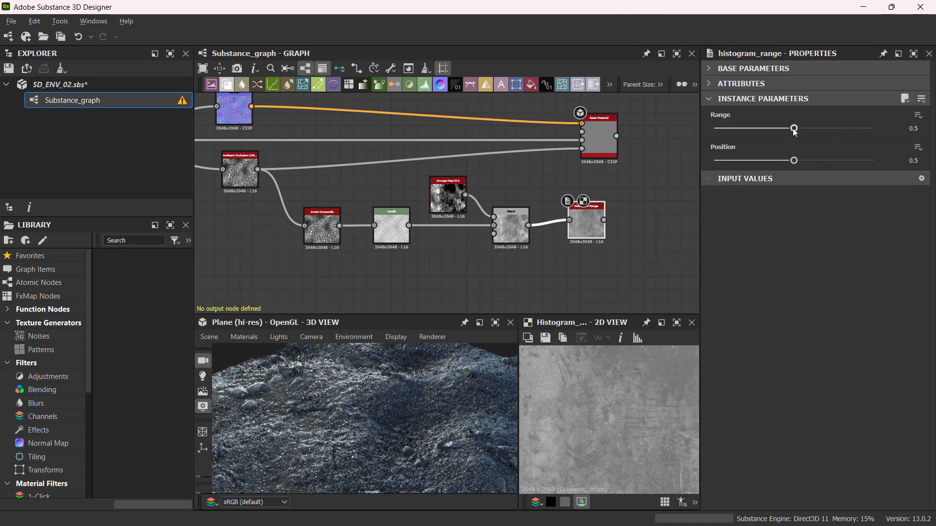
- Set the Histogram Range node's Range to 1 and, after comparing darker and brighter results, its Position to 0.56
{"action": "left_click_drag", "start_coordinate": [794, 160], "coordinate": [832, 161]}
{"action": "left_click_drag", "start_coordinate": [794, 129], "coordinate": [905, 132]}
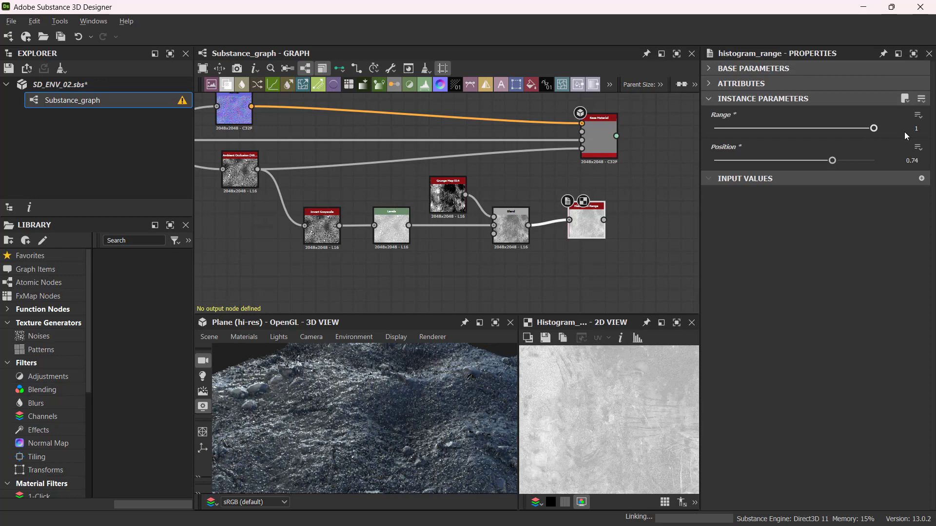
{"action": "left_click_drag", "start_coordinate": [832, 160], "coordinate": [755, 164]}
{"action": "left_click", "coordinate": [829, 164]}
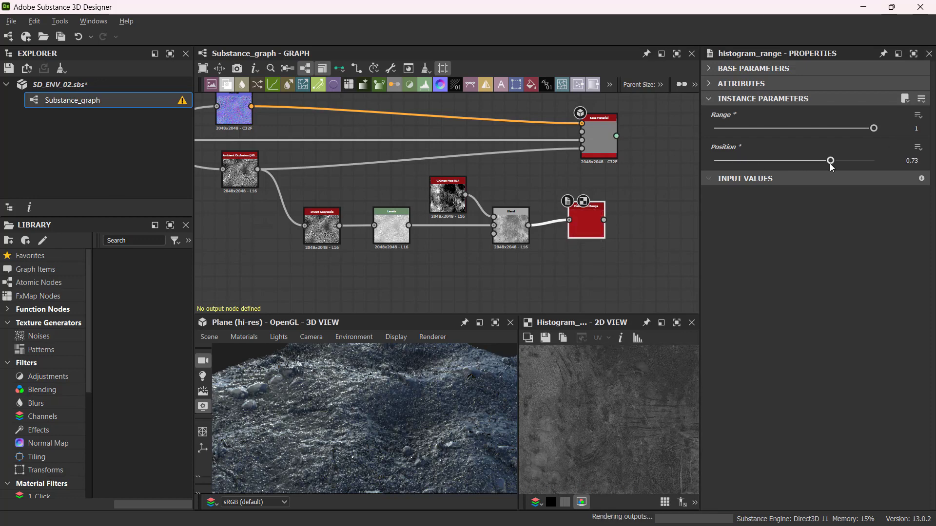
{"action": "left_click_drag", "start_coordinate": [825, 165], "coordinate": [809, 165]}
{"action": "scroll", "coordinate": [589, 159], "scroll_direction": "down", "scroll_amount": 1}
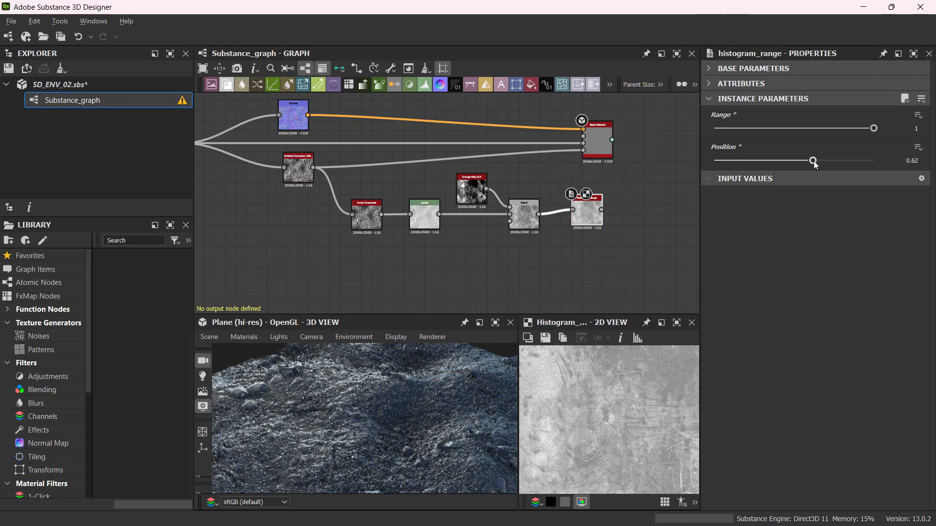
{"action": "mouse_move", "coordinate": [813, 161]}
{"action": "left_mouse_down"}
{"action": "mouse_move", "coordinate": [735, 164]}
{"action": "mouse_move", "coordinate": [796, 162]}
{"action": "left_mouse_up"}
{"action": "left_click", "coordinate": [853, 164]}
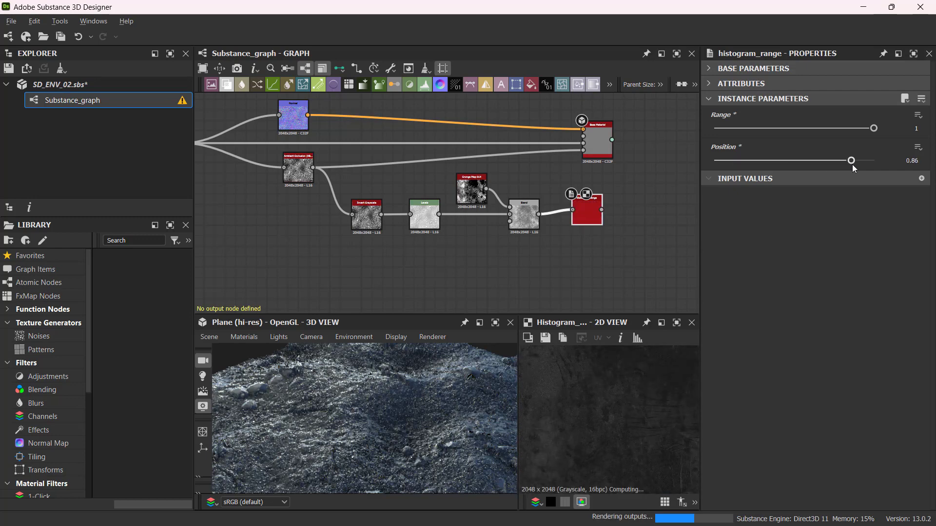
{"action": "left_click_drag", "start_coordinate": [852, 165], "coordinate": [805, 167]}
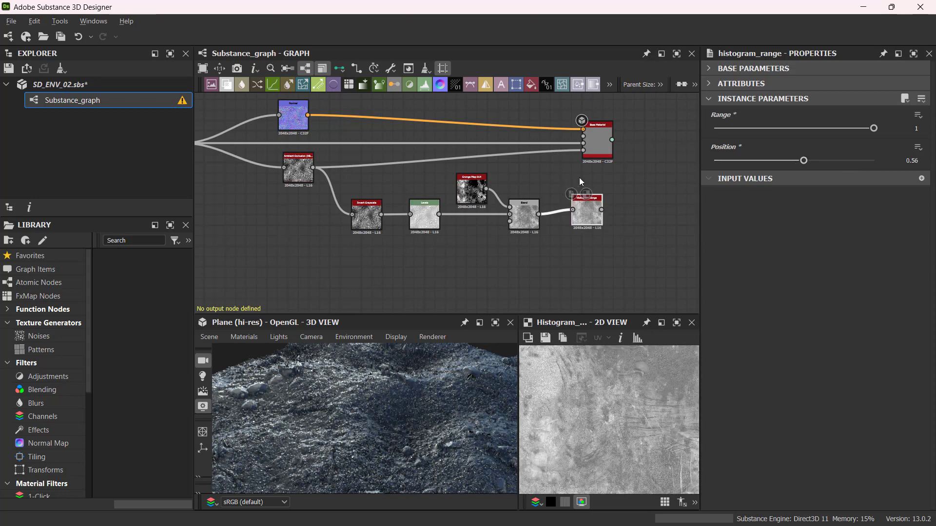
- Tighten the roughness chain by shifting Invert Grayscale, Levels, Grunge Map 014, Blend and Histogram Range closer together beside the Ambient Occlusion node
{"action": "middle_click_drag", "start_coordinate": [594, 169], "coordinate": [564, 170]}
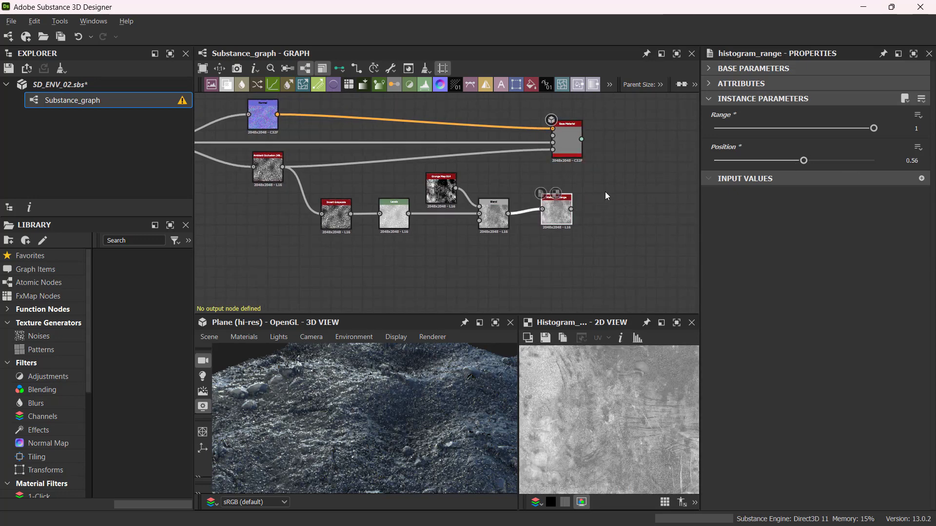
{"action": "left_click_drag", "start_coordinate": [605, 183], "coordinate": [324, 271]}
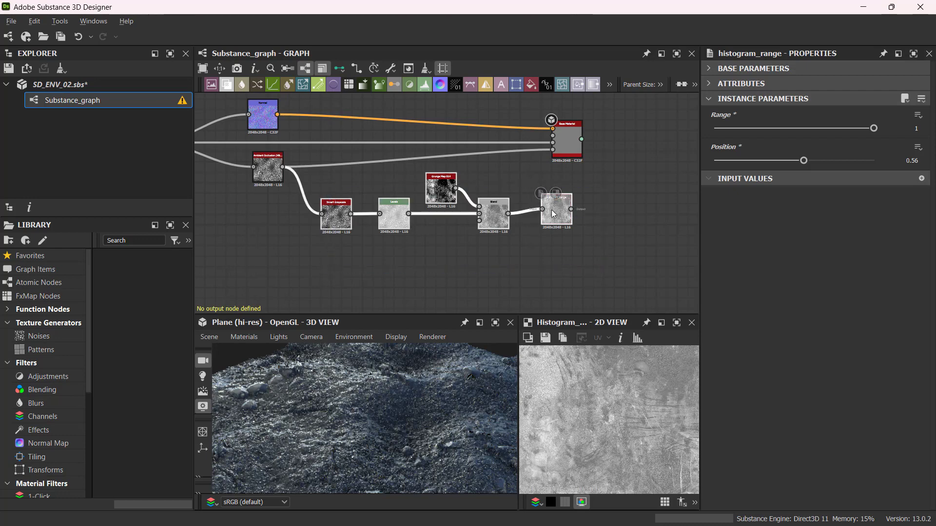
{"action": "left_click_drag", "start_coordinate": [389, 213], "coordinate": [369, 213]}
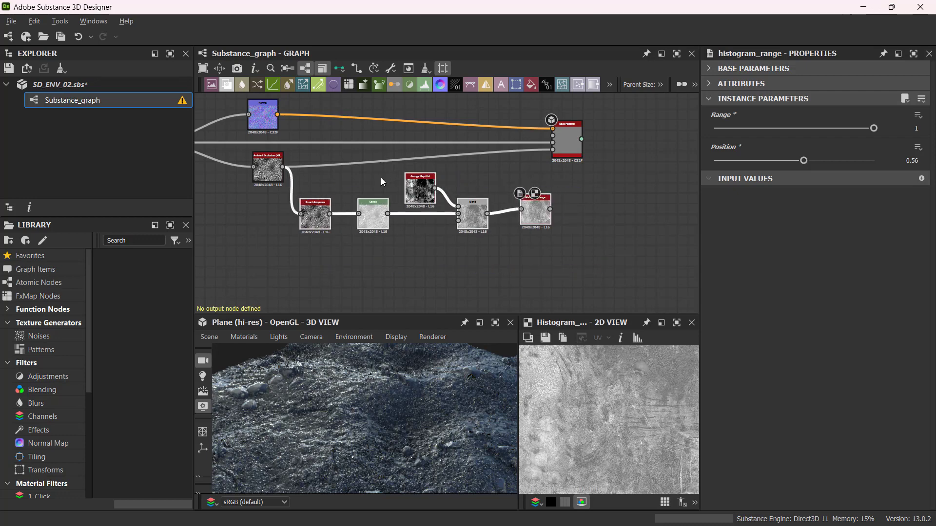
{"action": "mouse_move", "coordinate": [542, 222]}
{"action": "left_mouse_down"}
{"action": "mouse_move", "coordinate": [522, 221]}
{"action": "mouse_move", "coordinate": [530, 219]}
{"action": "left_mouse_up"}
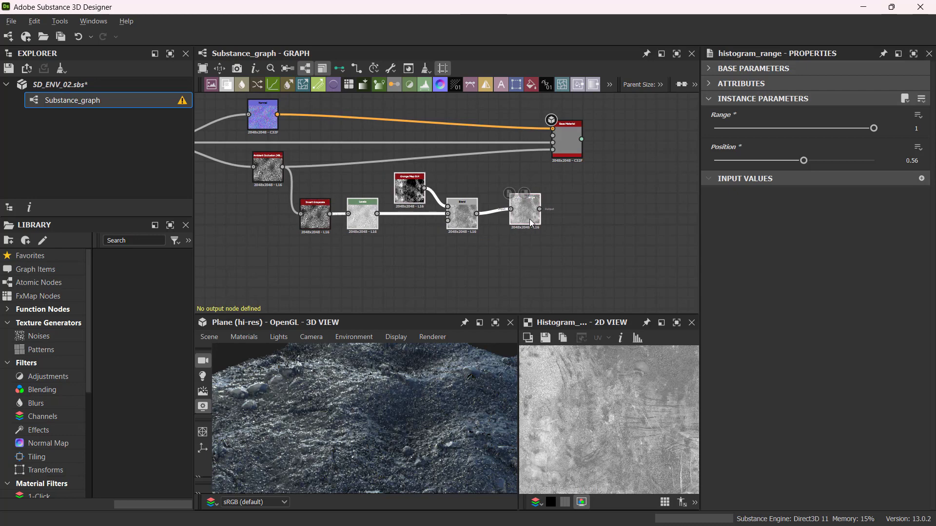
{"action": "left_click_drag", "start_coordinate": [545, 167], "coordinate": [408, 266]}
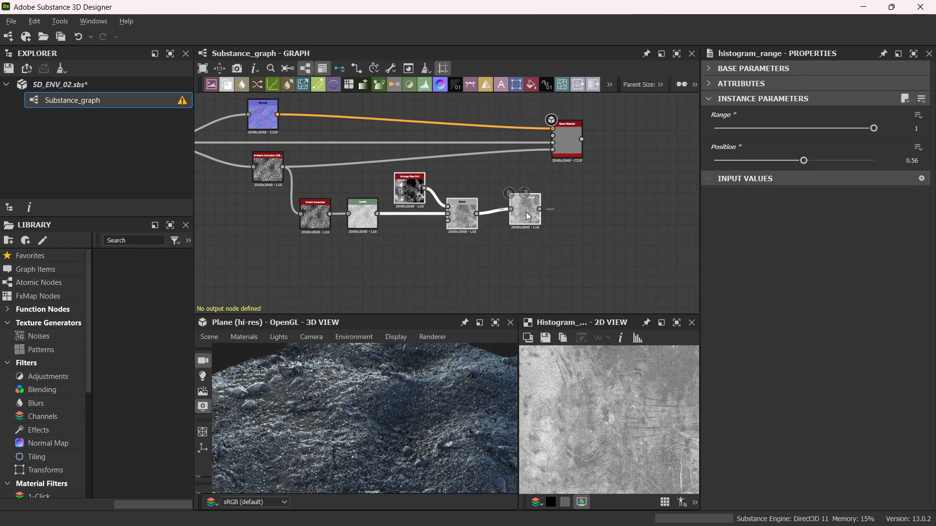
{"action": "left_click_drag", "start_coordinate": [520, 220], "coordinate": [510, 220]}
{"action": "left_click", "coordinate": [468, 260]}
{"action": "left_click_drag", "start_coordinate": [467, 259], "coordinate": [458, 262]}
{"action": "left_click", "coordinate": [545, 180]}
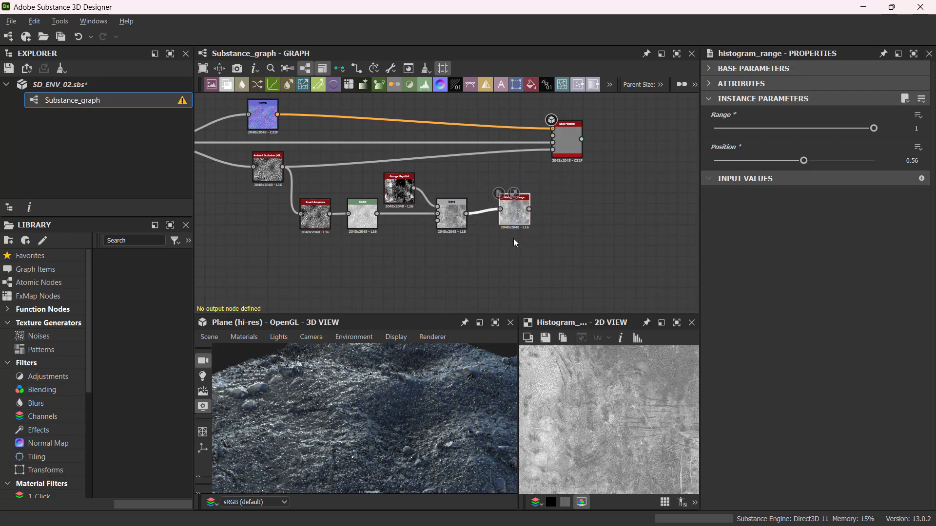
{"action": "left_click_drag", "start_coordinate": [516, 215], "coordinate": [495, 220]}
- Connect the Histogram Range output to the Base Material's Roughness input, check the 3D ground surface, and align Histogram Range with Blend
{"action": "scroll", "coordinate": [531, 198], "scroll_direction": "up", "scroll_amount": 4}
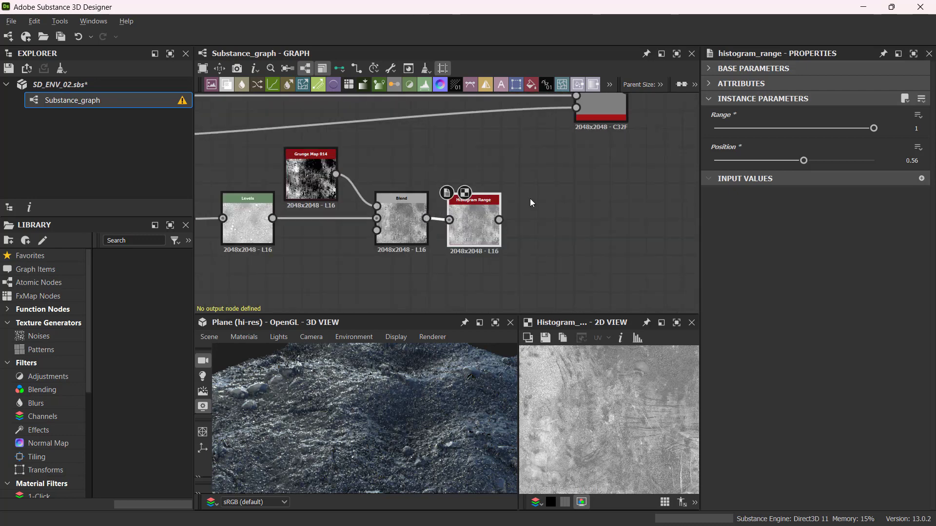
{"action": "middle_click_drag", "start_coordinate": [548, 187], "coordinate": [458, 255]}
{"action": "scroll", "coordinate": [493, 237], "scroll_direction": "down", "scroll_amount": 1}
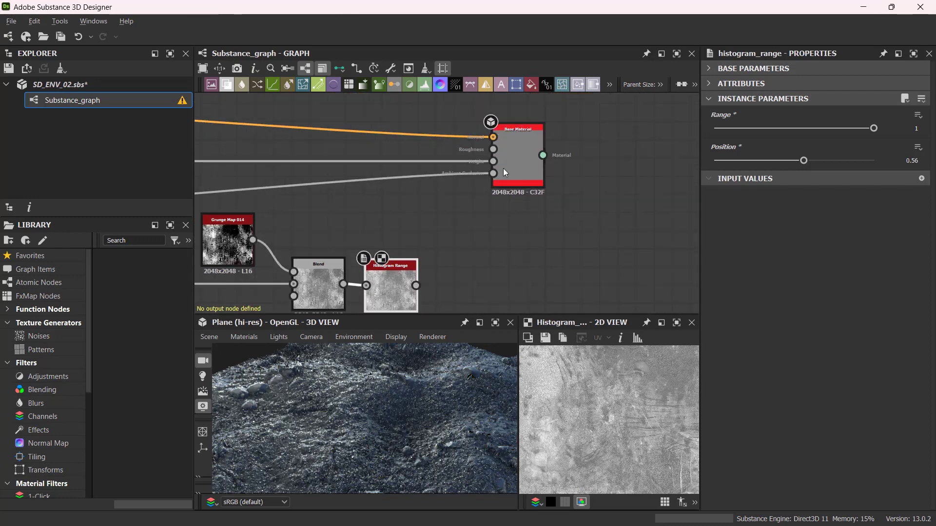
{"action": "left_click_drag", "start_coordinate": [415, 285], "coordinate": [493, 149]}
{"action": "left_click", "coordinate": [516, 148]}
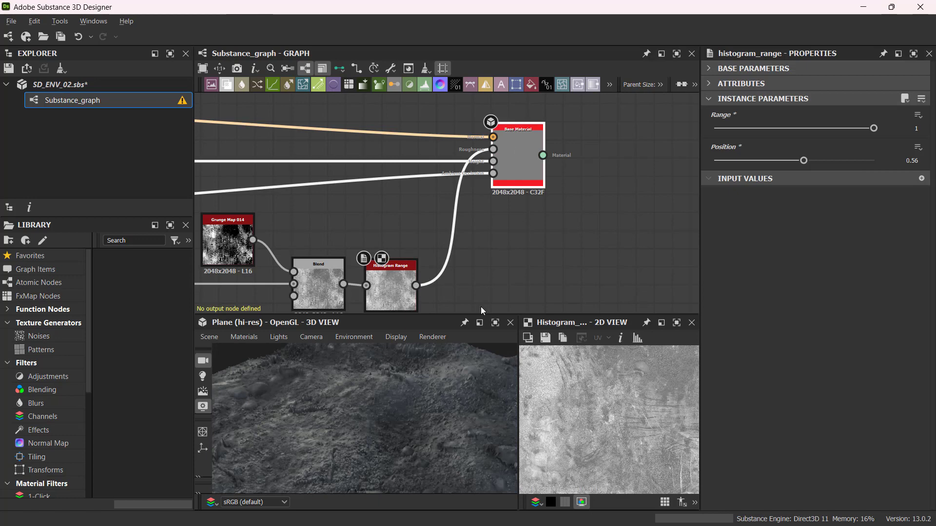
{"action": "mouse_move", "coordinate": [434, 403]}
{"action": "left_mouse_down"}
{"action": "mouse_move", "coordinate": [414, 412]}
{"action": "mouse_move", "coordinate": [390, 397]}
{"action": "mouse_move", "coordinate": [428, 390]}
{"action": "left_mouse_up"}
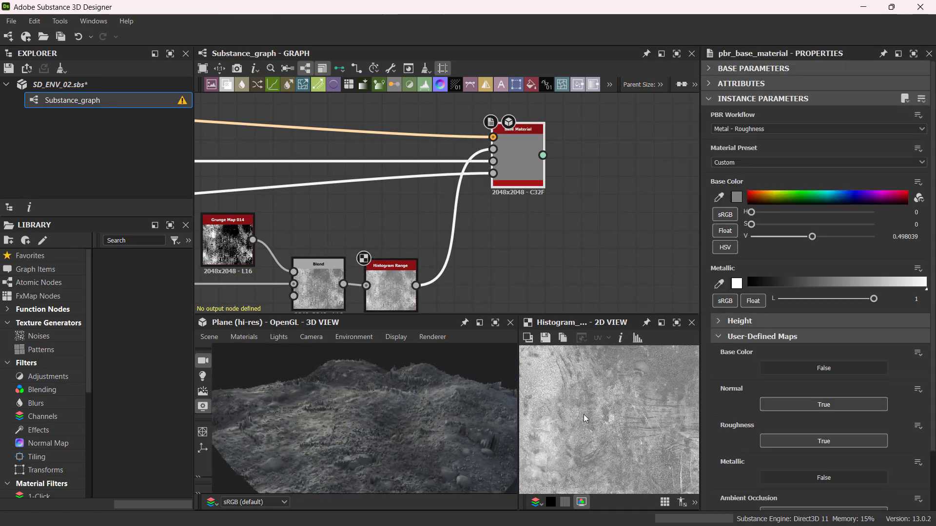
{"action": "left_click_drag", "start_coordinate": [396, 292], "coordinate": [394, 288]}
{"action": "mouse_move", "coordinate": [407, 424]}
{"action": "left_mouse_down"}
{"action": "mouse_move", "coordinate": [418, 434]}
{"action": "mouse_move", "coordinate": [357, 441]}
{"action": "mouse_move", "coordinate": [405, 435]}
{"action": "left_mouse_up"}
- Set the Base Material's Base Color to black with a V value of 0 and view the ground from another angle
{"action": "left_click", "coordinate": [513, 162]}
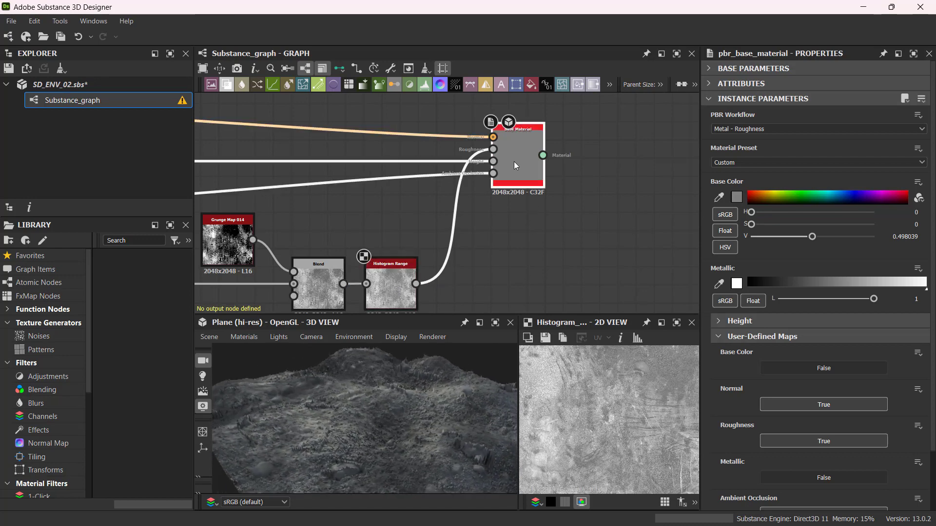
{"action": "double_click", "coordinate": [513, 161]}
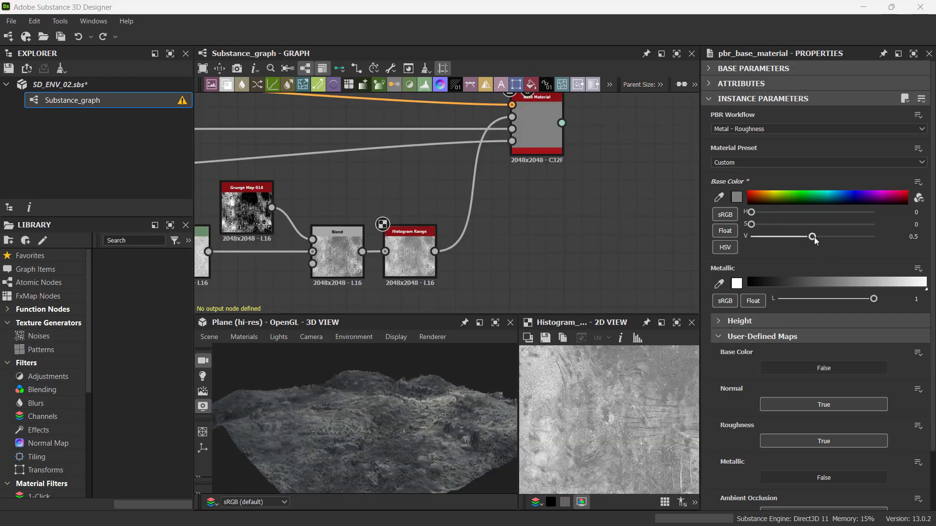
{"action": "left_click_drag", "start_coordinate": [812, 236], "coordinate": [712, 233]}
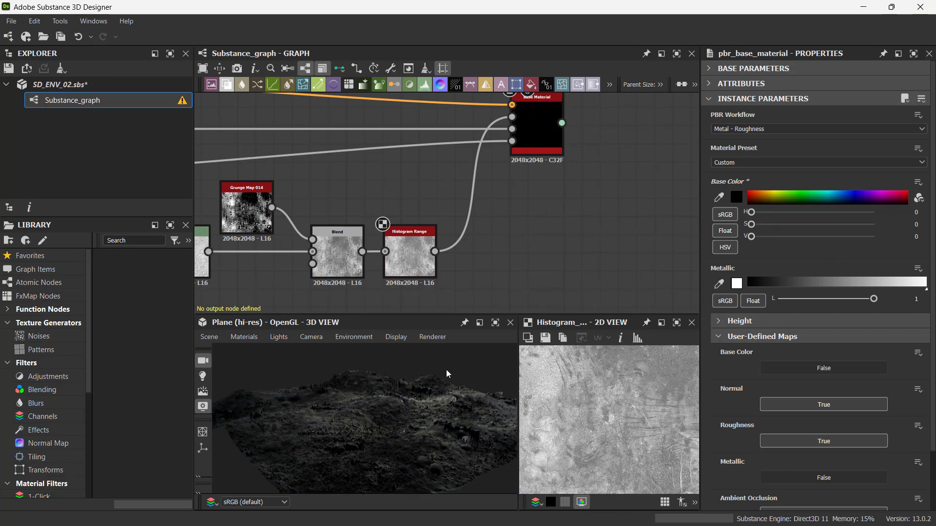
{"action": "left_click_drag", "start_coordinate": [411, 405], "coordinate": [400, 371]}
- Lower the Histogram Range node's Position to 0.33 and rotate the environment lighting to inspect the surface's reflections
{"action": "left_click", "coordinate": [411, 265]}
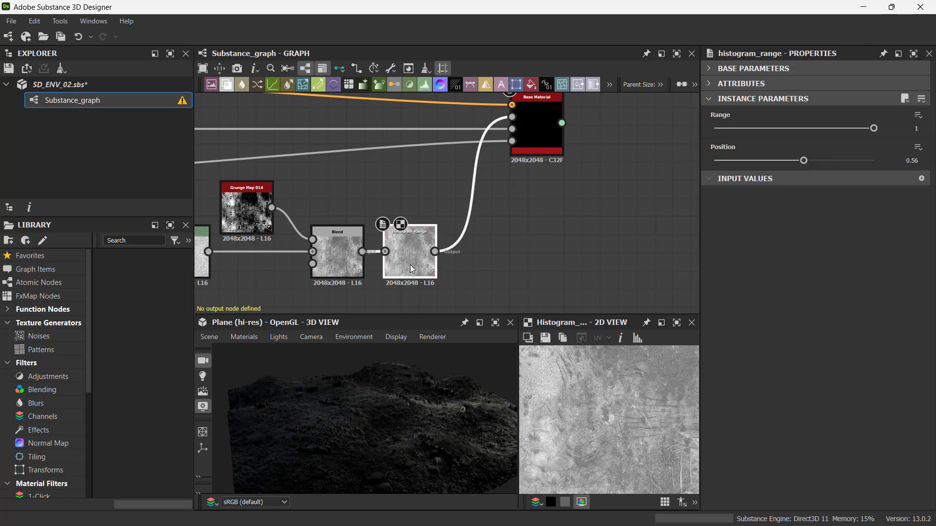
{"action": "left_click_drag", "start_coordinate": [392, 435], "coordinate": [391, 438]}
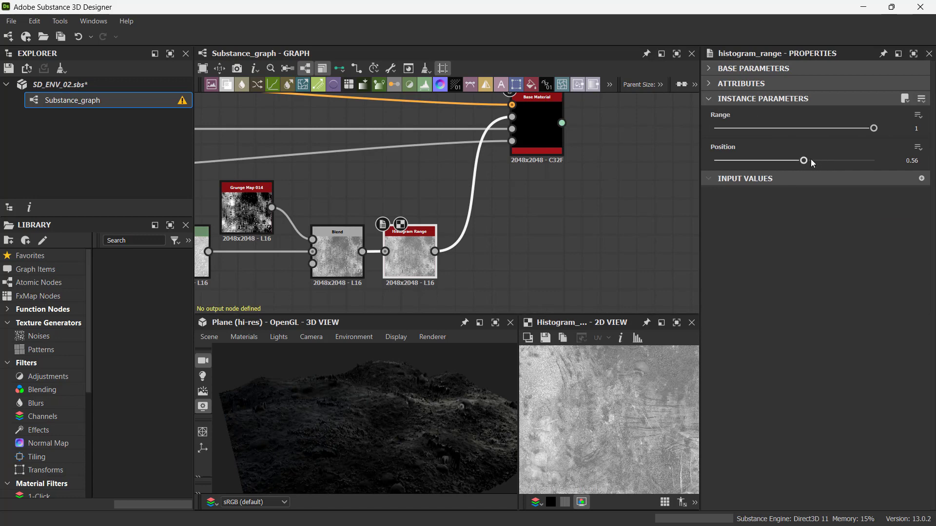
{"action": "left_click_drag", "start_coordinate": [811, 159], "coordinate": [766, 155]}
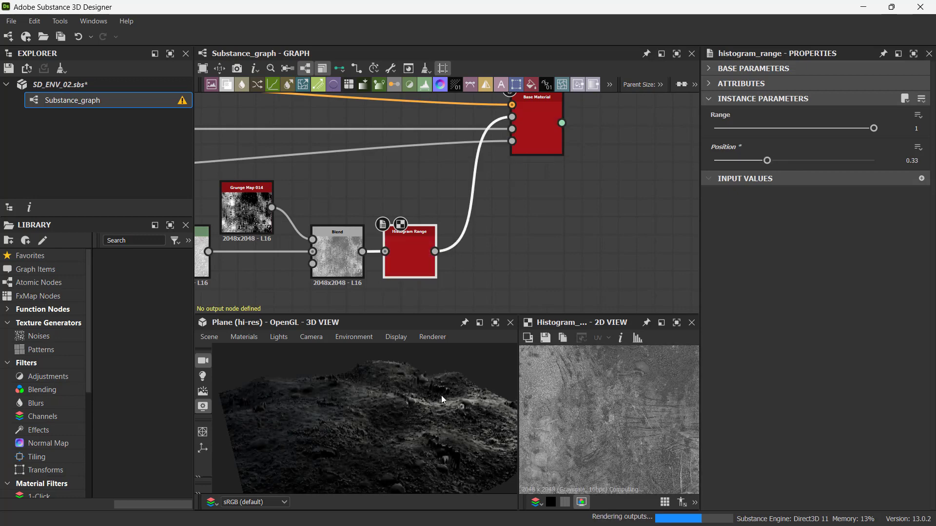
{"action": "left_click_drag", "start_coordinate": [308, 394], "coordinate": [239, 394], "text": "ctrl+shift"}
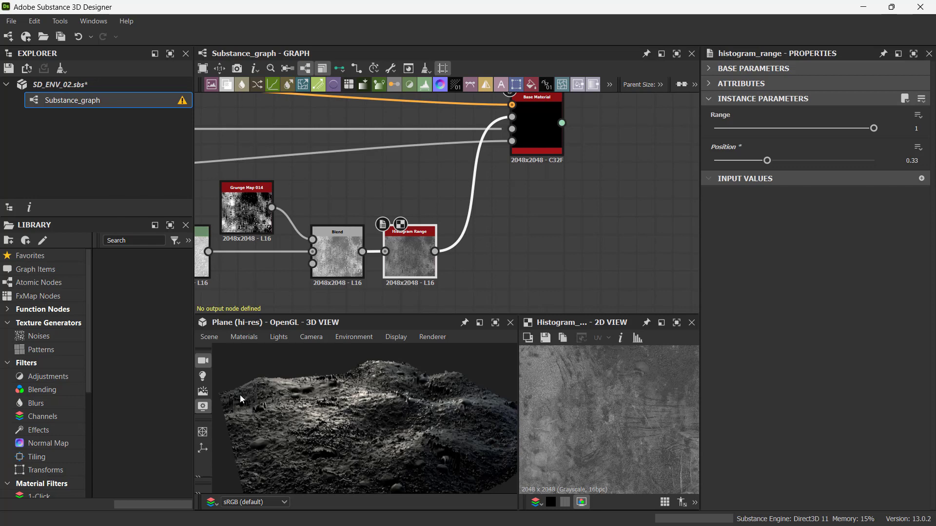